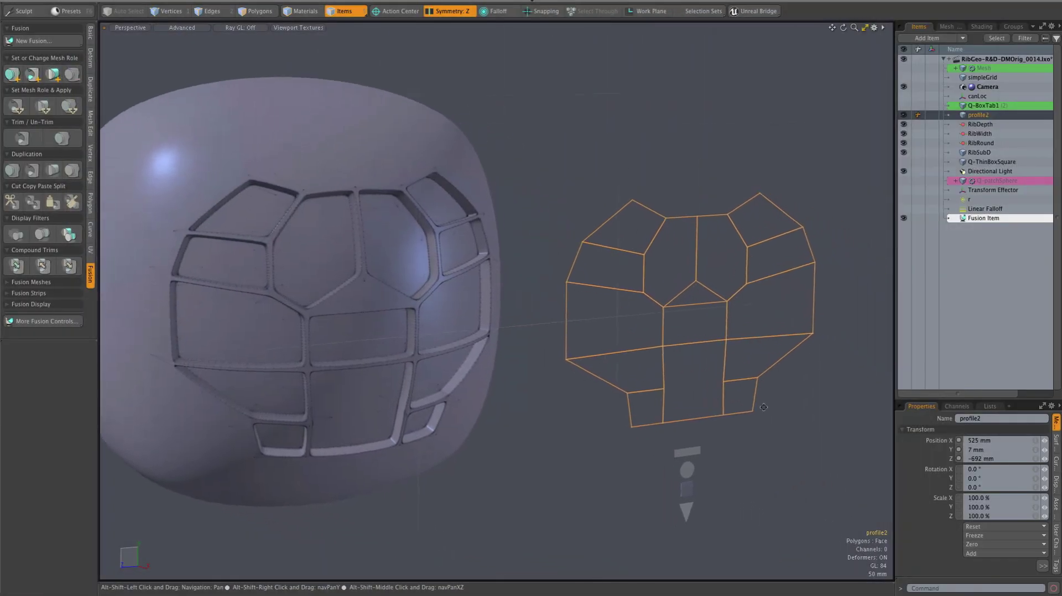
Pick a polygon on the profile mesh in Polygons mode and look down on the blob
ctrl+alt+drag(763, 407, 685, 304)
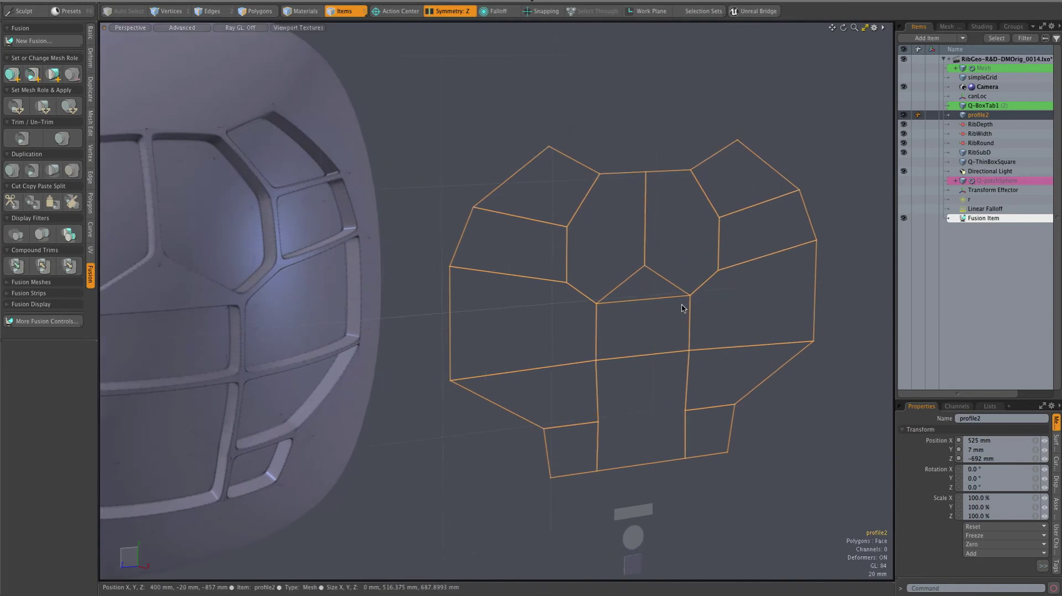
click(256, 11)
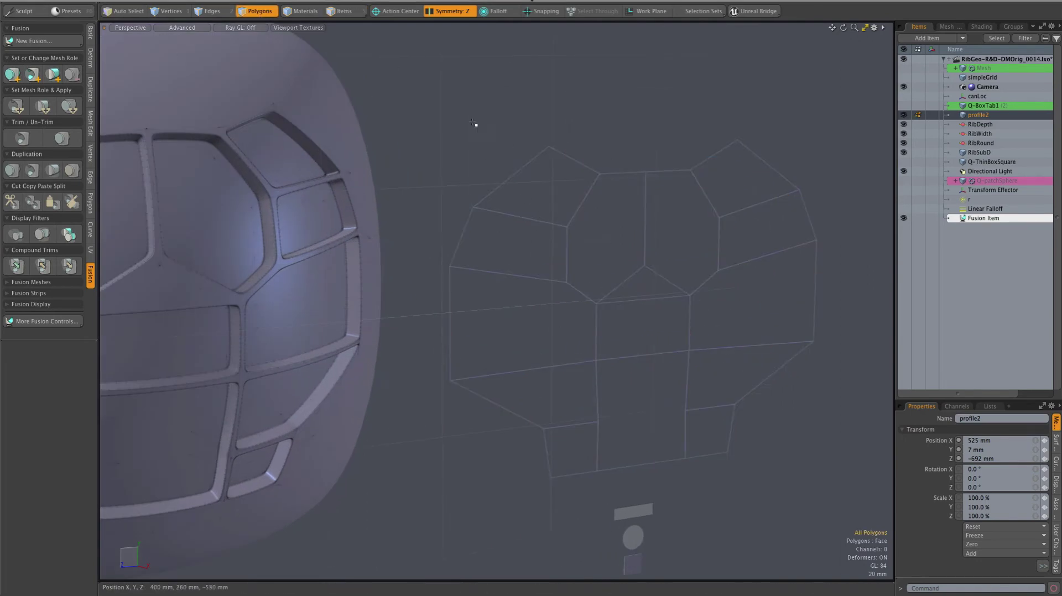
click(511, 237)
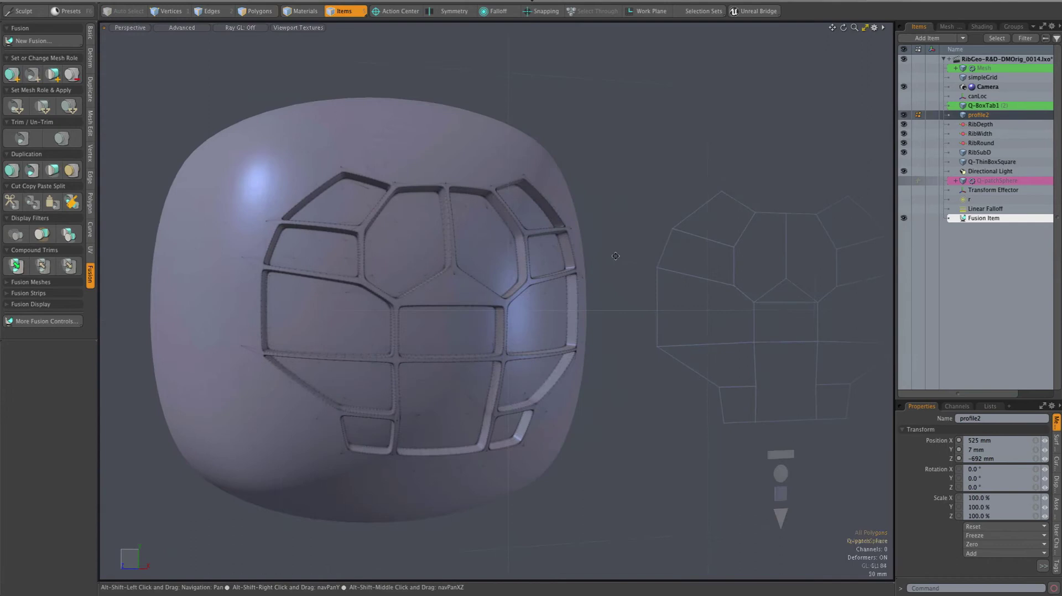
scroll(372, 233, up, 6)
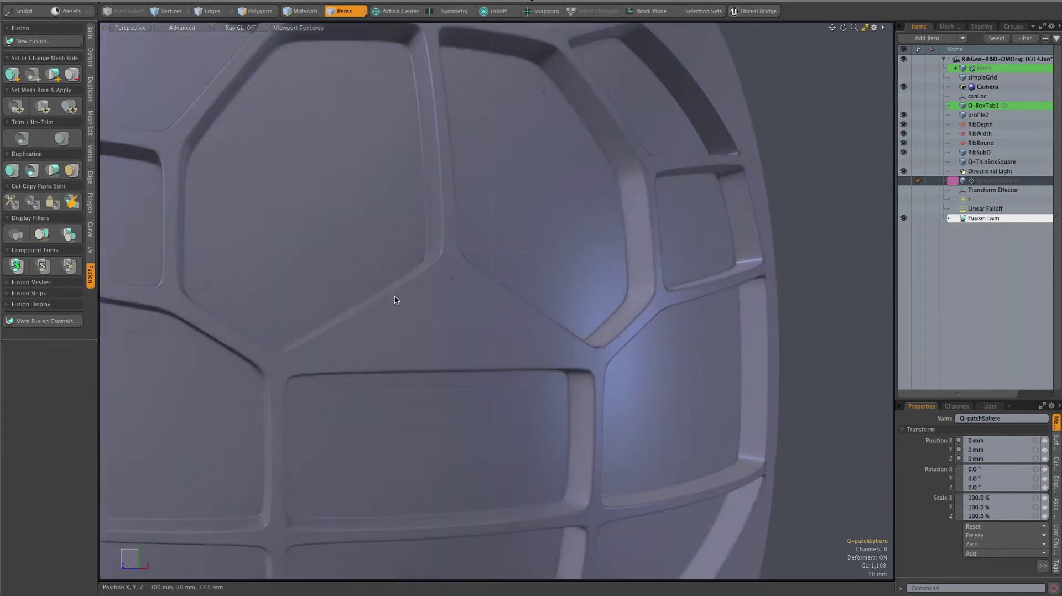
alt+drag(467, 386, 552, 419)
scroll(476, 425, down, 5)
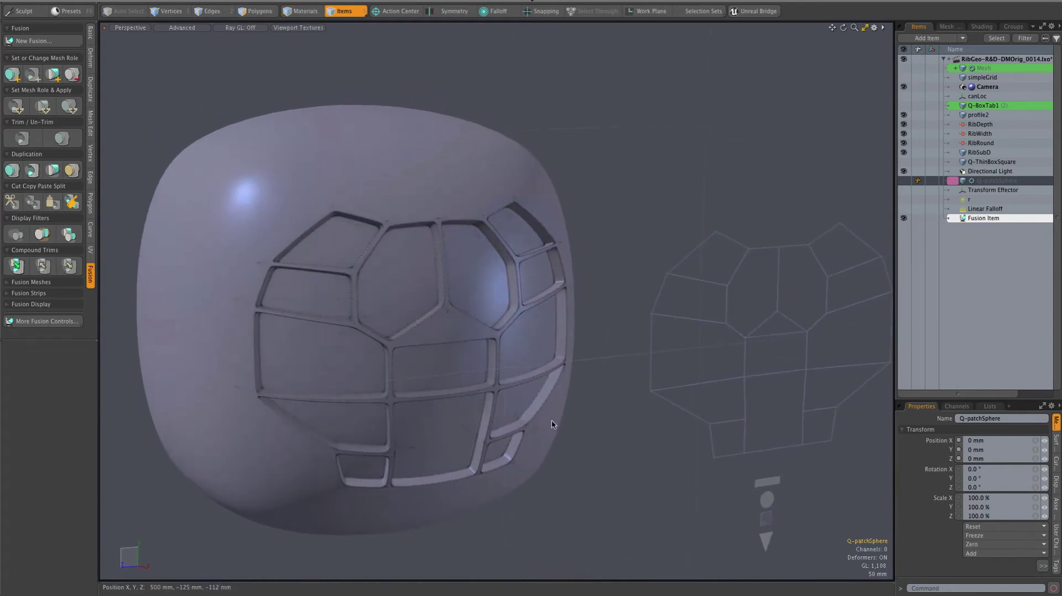
Select profile2 with Symmetry Z on and Polygons mode active, and inspect it from several angles
click(689, 415)
key(shift+z)
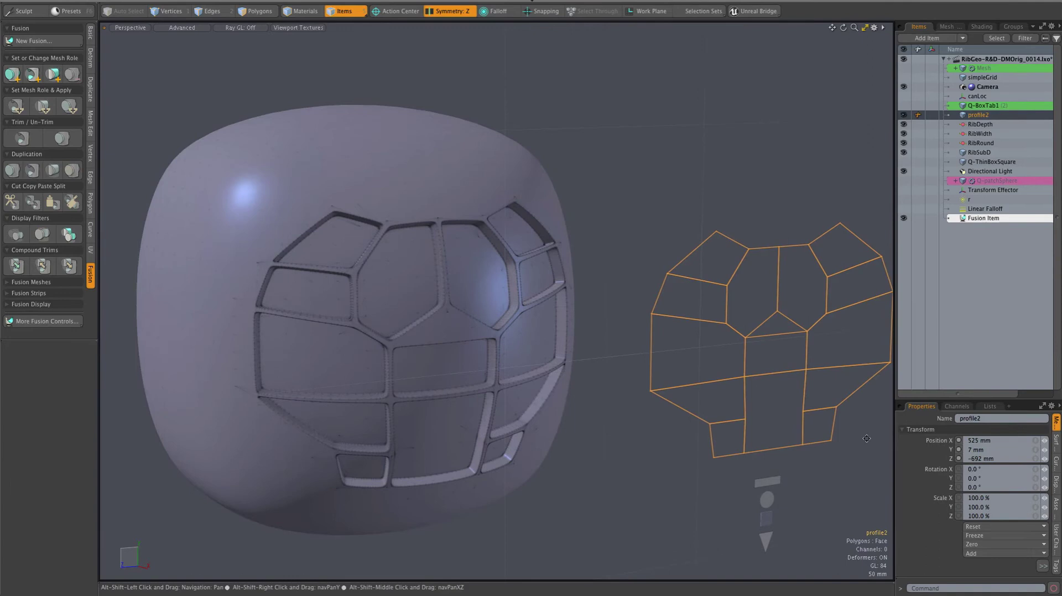
alt+shift+drag(864, 438, 785, 421)
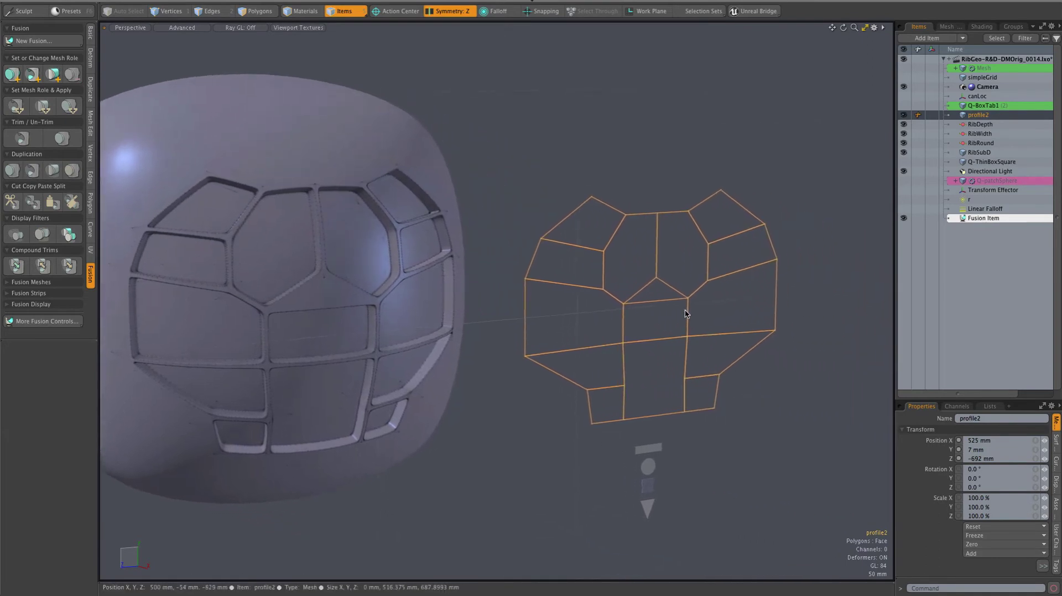
scroll(683, 308, up, 3)
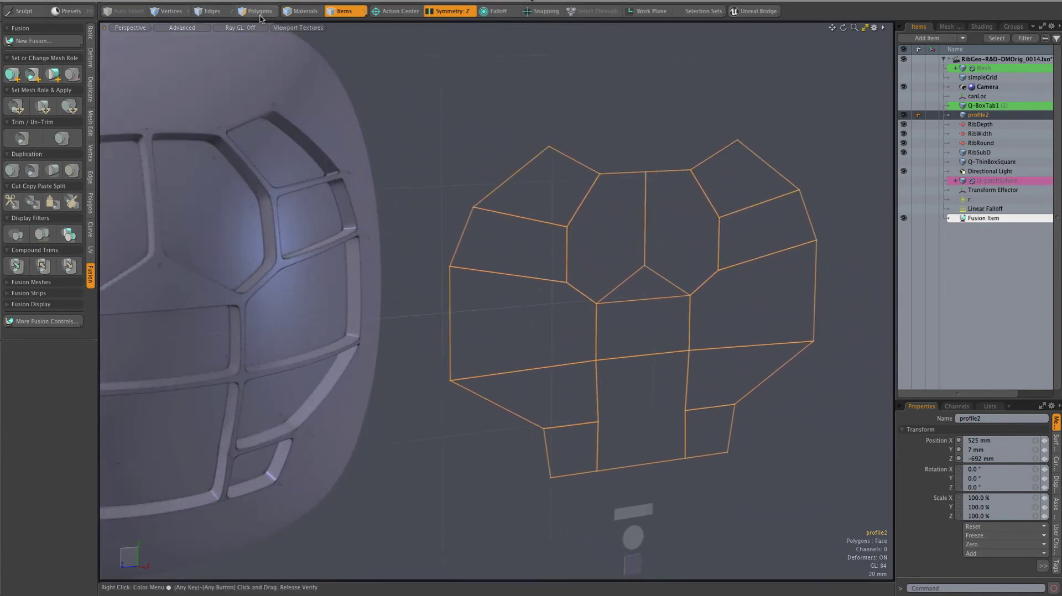
key(3)
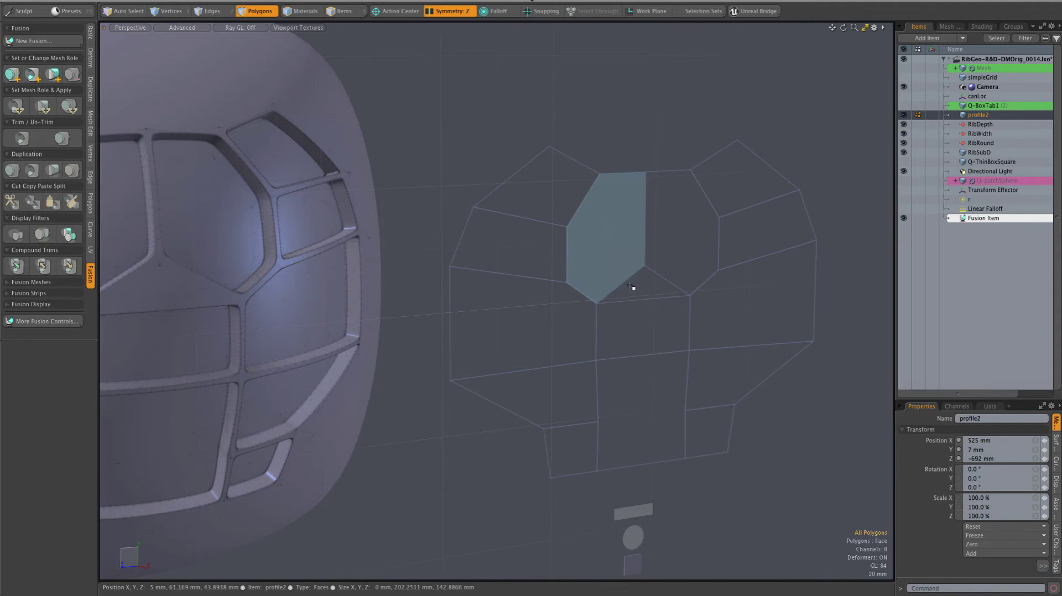
mouse_move(630, 289)
alt+mouse_down()
mouse_move(615, 328)
mouse_move(645, 320)
mouse_move(645, 363)
alt+mouse_up()
alt+drag(529, 407, 540, 403)
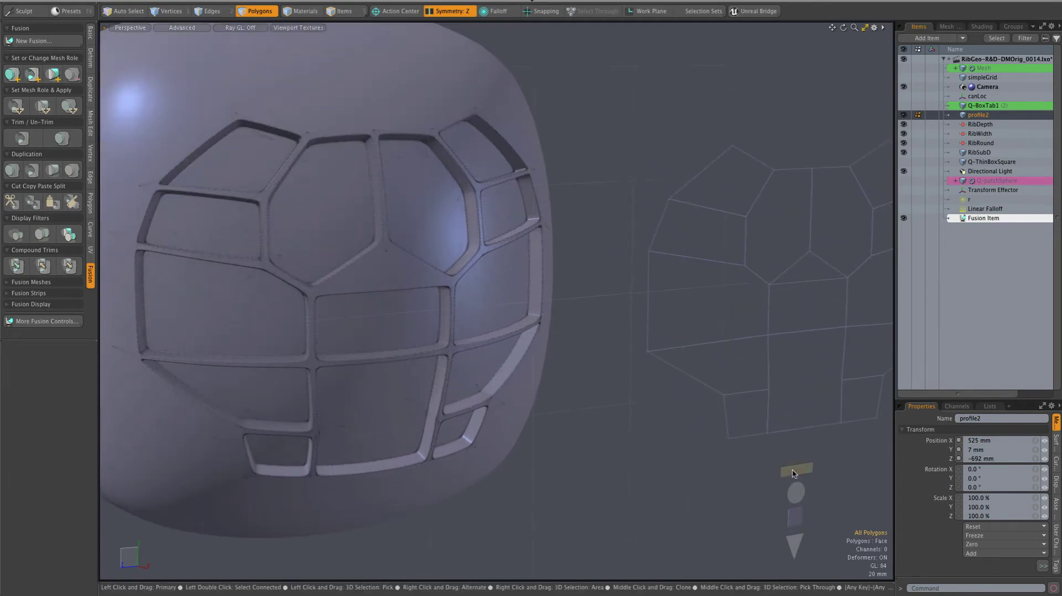
Widen the ribs with the Rib Width handle to about 21.4 mm or thicker
key(ctrl)
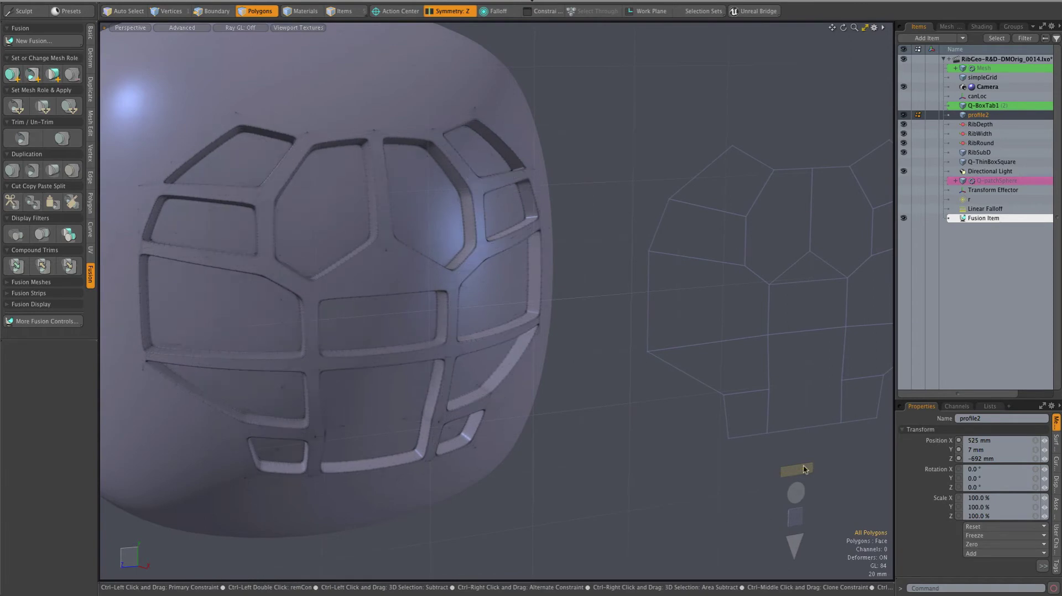
drag(804, 469, 717, 484)
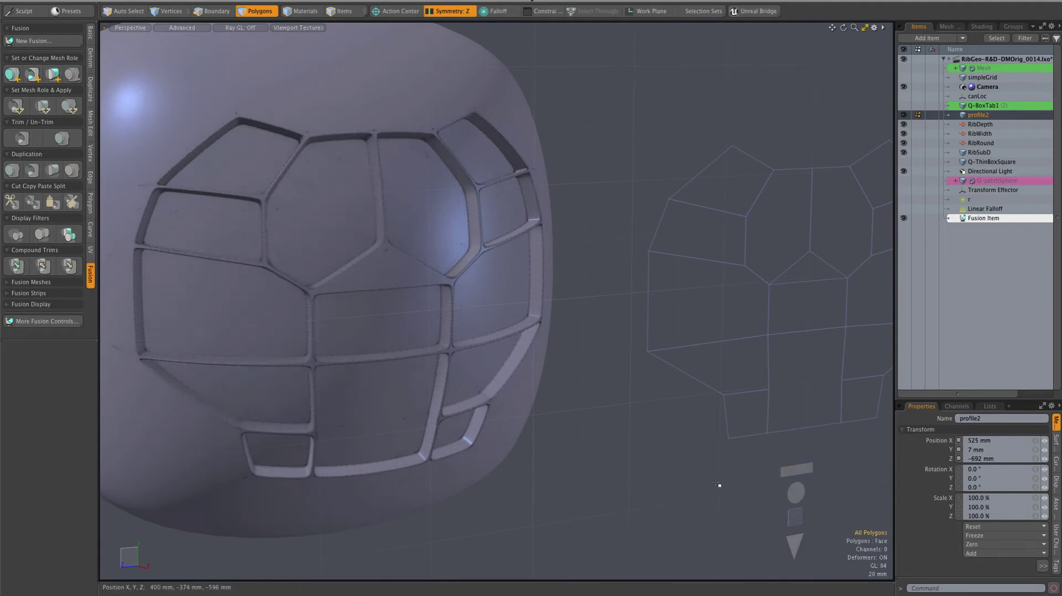
drag(802, 470, 810, 471)
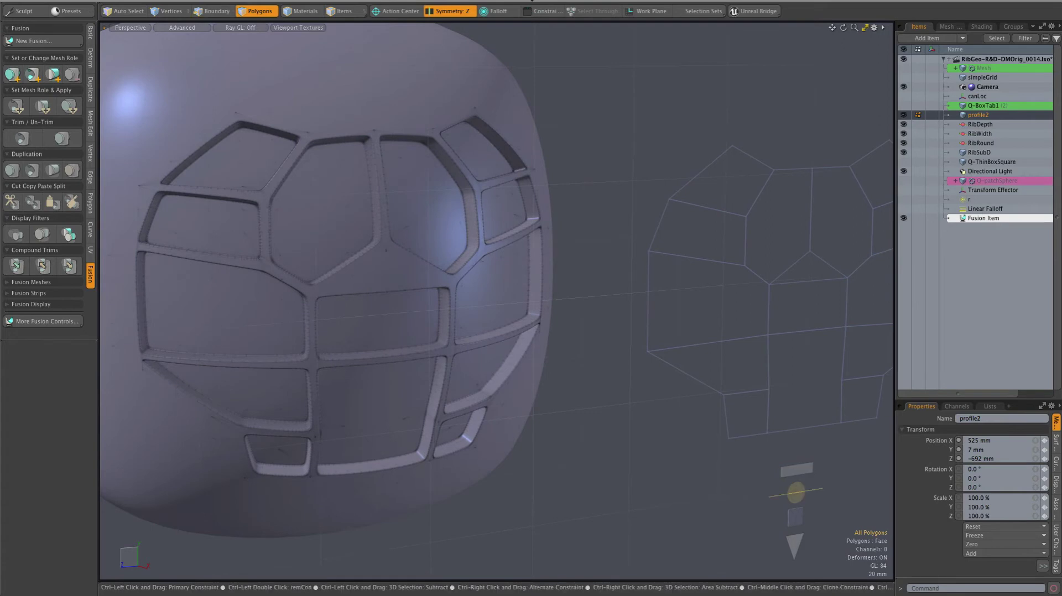
Lower Rib Corner Round so the rib corners become sharper
click(796, 492)
ctrl+drag(810, 486, 811, 486)
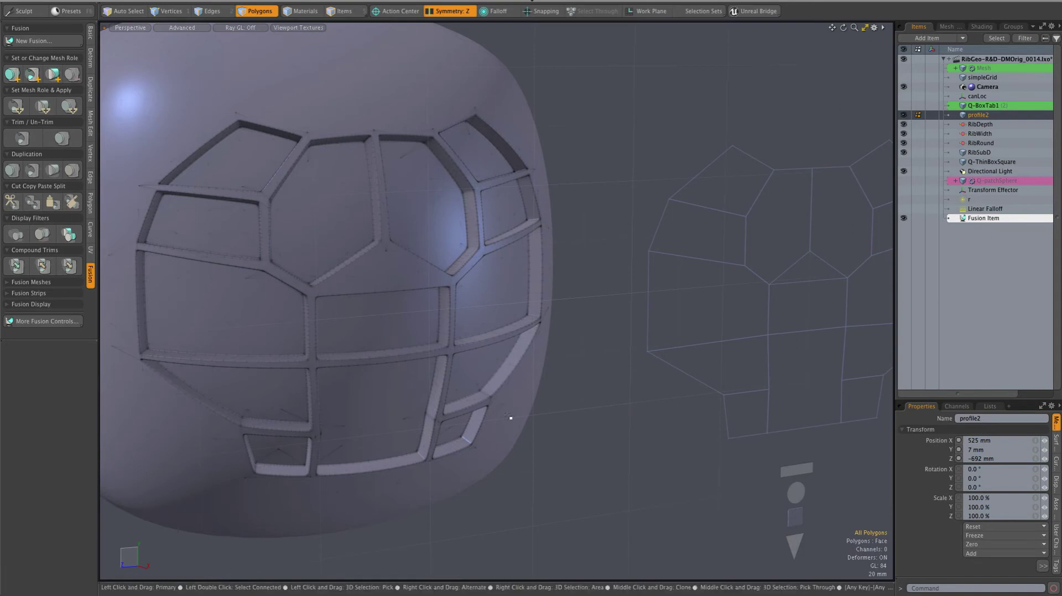
scroll(417, 386, up, 2)
scroll(426, 375, down, 1)
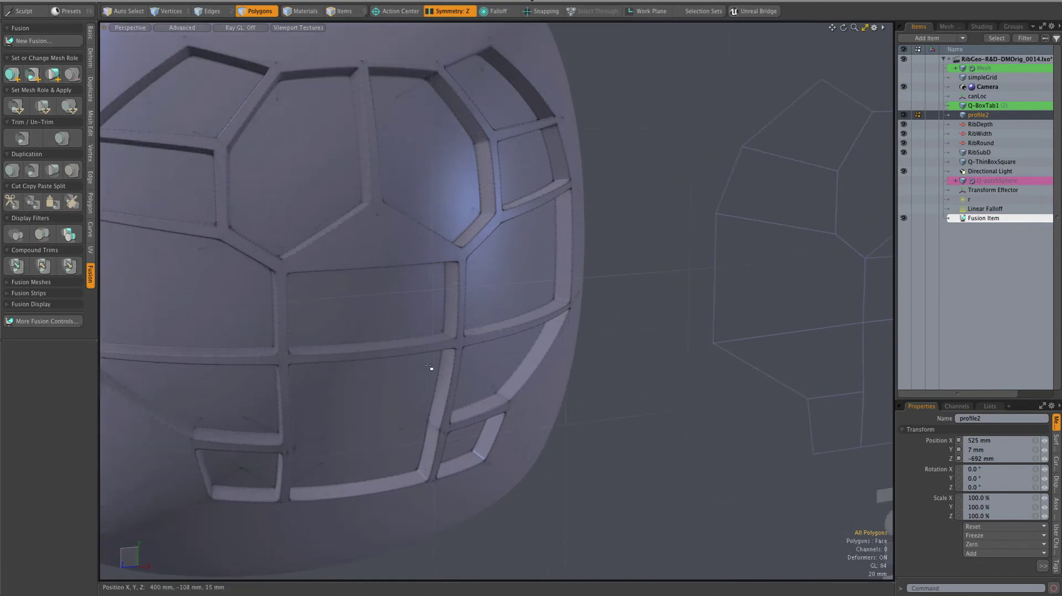
scroll(731, 480, down, 2)
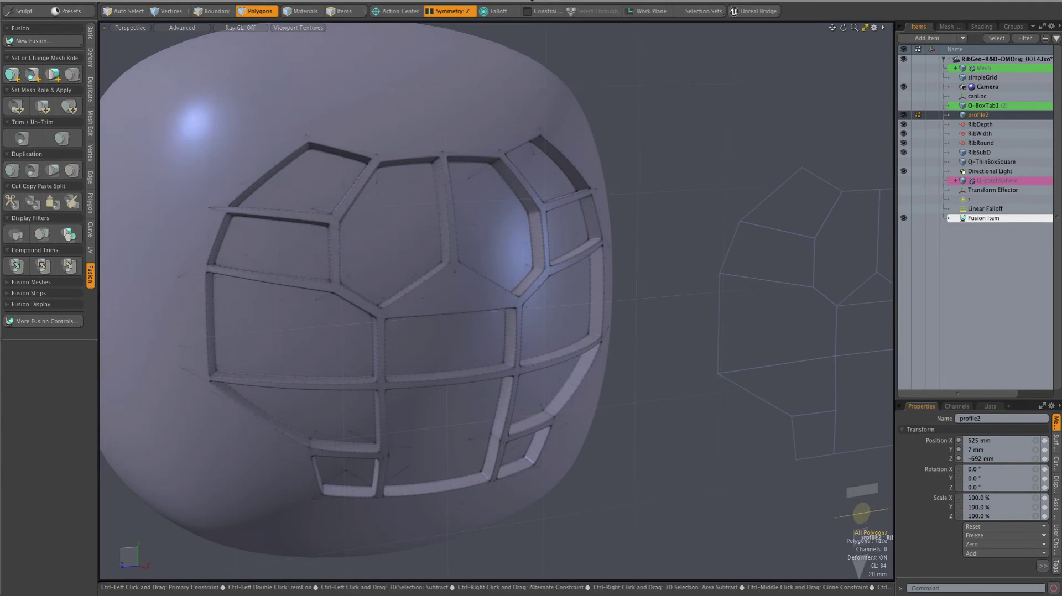
scroll(723, 509, down, 3)
scroll(727, 507, up, 3)
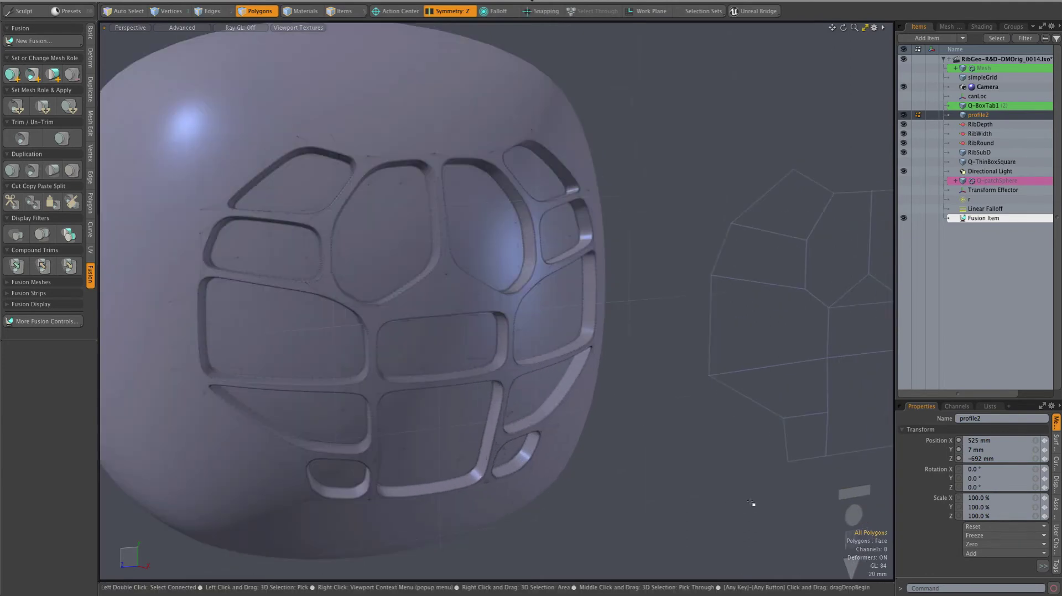
scroll(752, 503, up, 2)
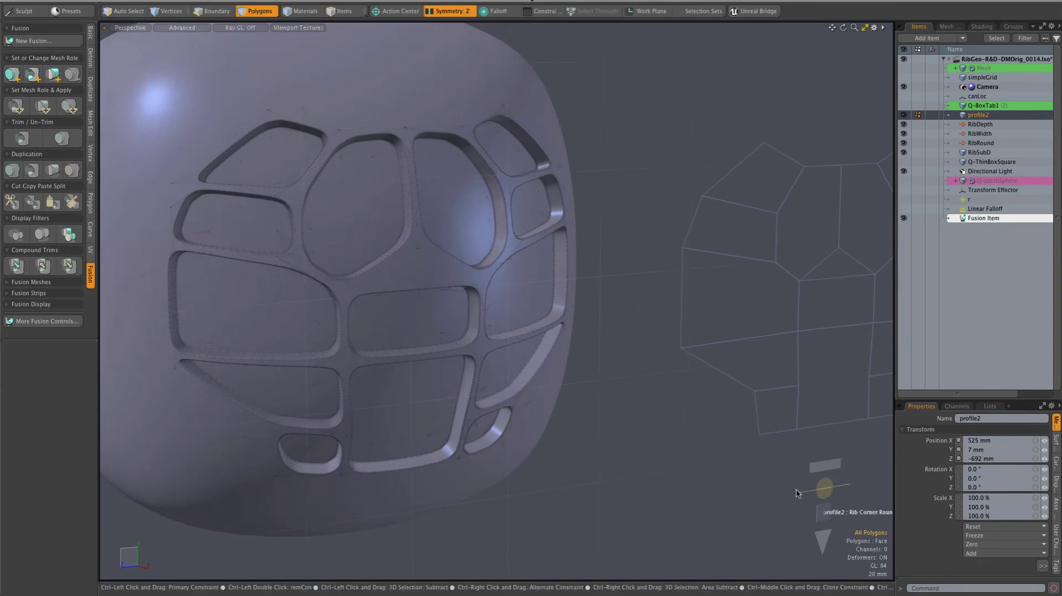
drag(797, 493, 781, 483)
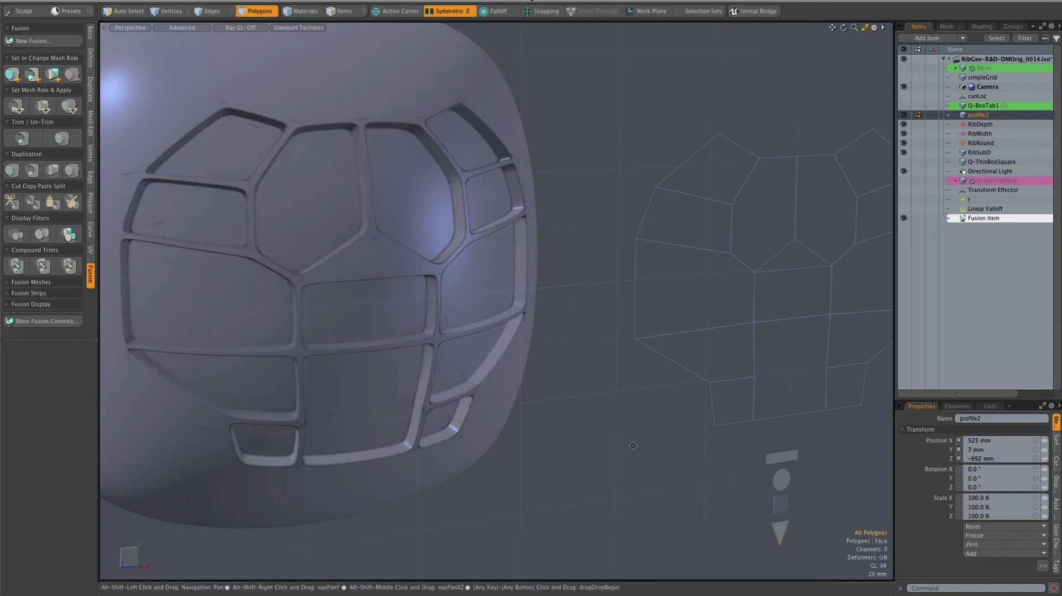
Move profile2's left corner vertices downward in Vertices mode
alt+shift+drag(633, 445, 621, 448)
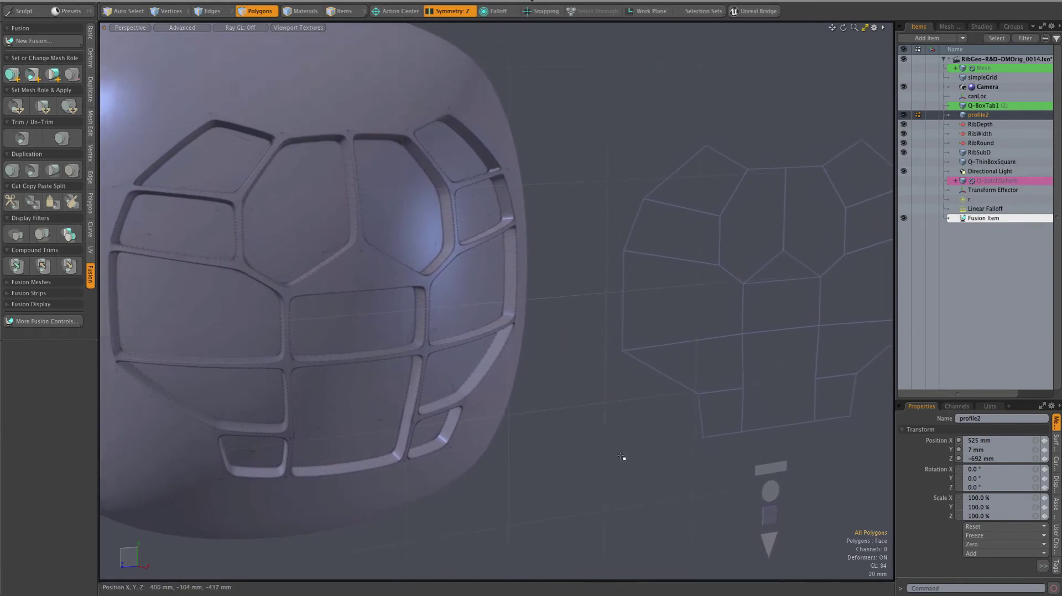
scroll(624, 457, down, 3)
click(628, 362)
key(5)
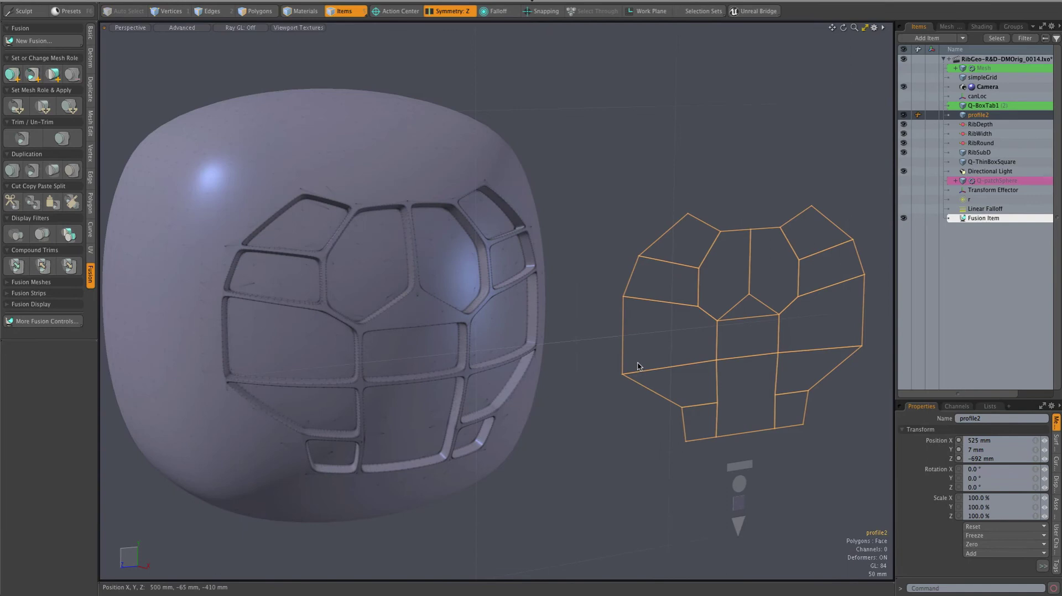
key(1)
drag(609, 286, 636, 313)
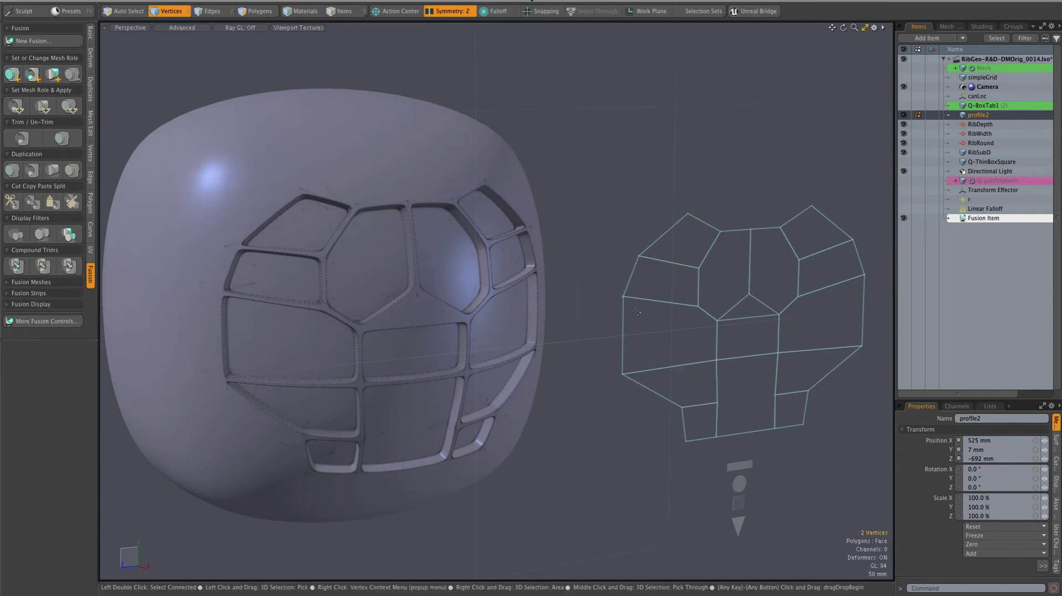
key(w)
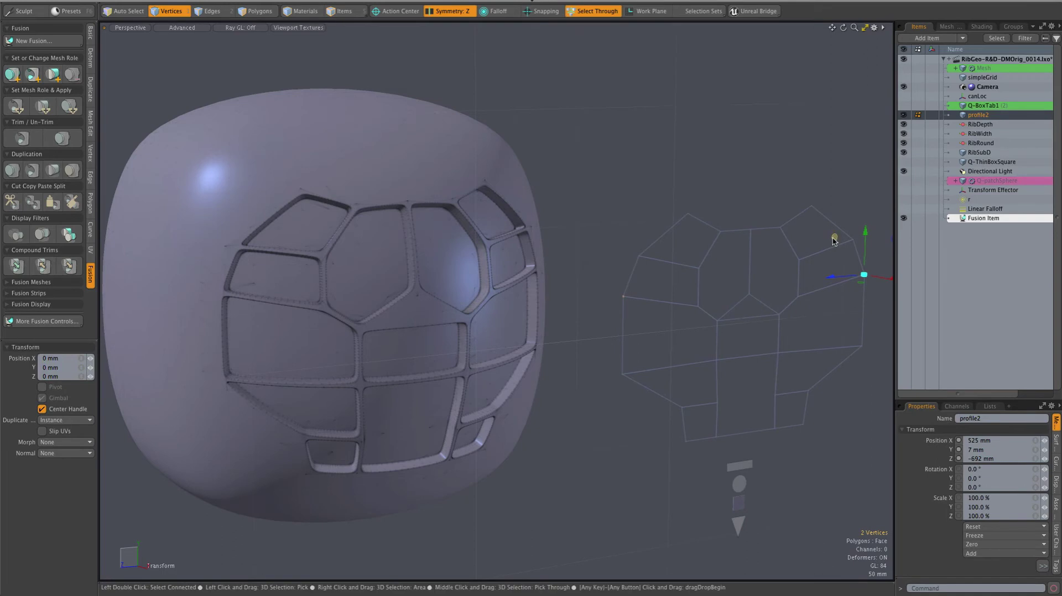
drag(836, 240, 835, 279)
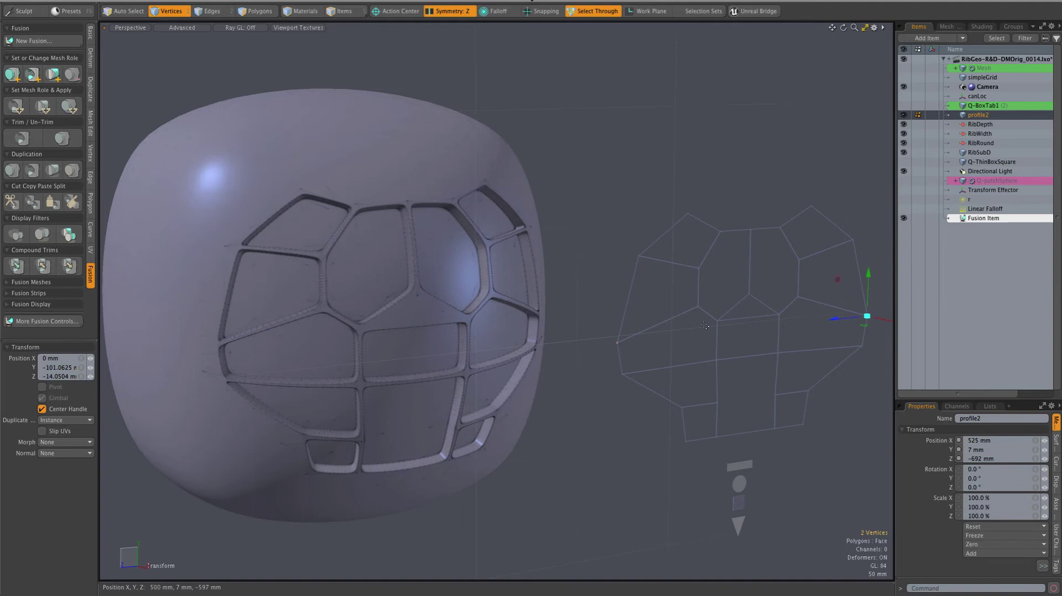
Shift a group of central profile vertices up and sideways to reshape the middle cells
right_drag(688, 339, 810, 367)
drag(781, 372, 801, 358)
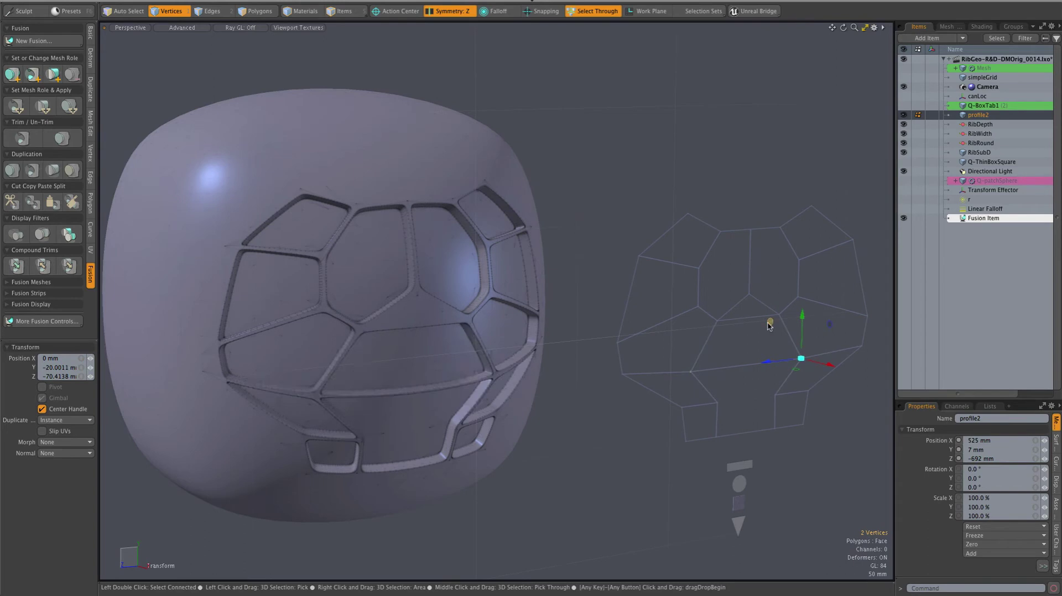
drag(769, 321, 734, 322)
Insert an edge loop across the profile's faces, splitting the upper central cell
key(q)
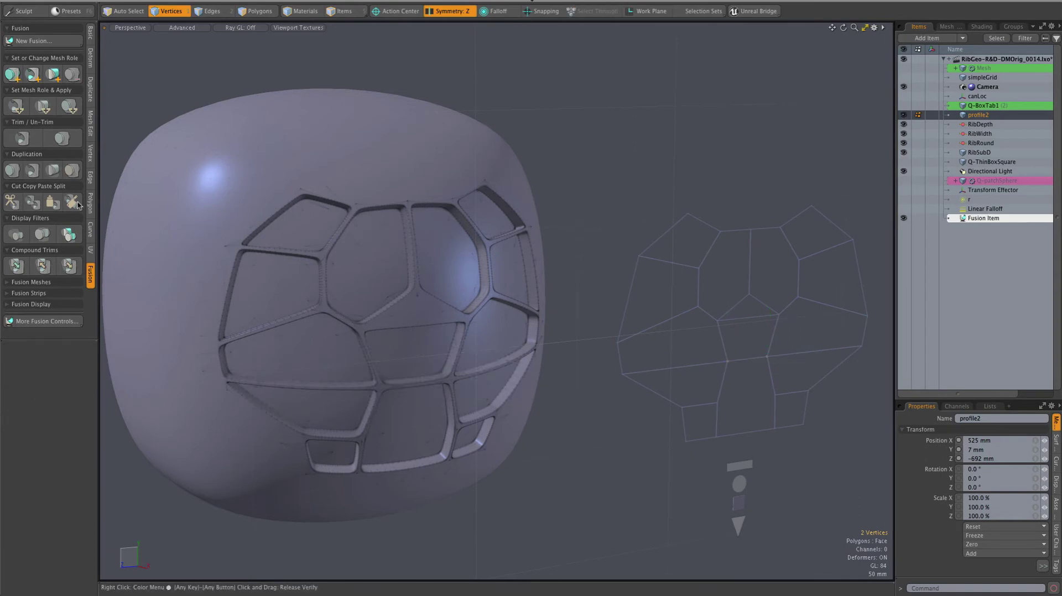
click(91, 180)
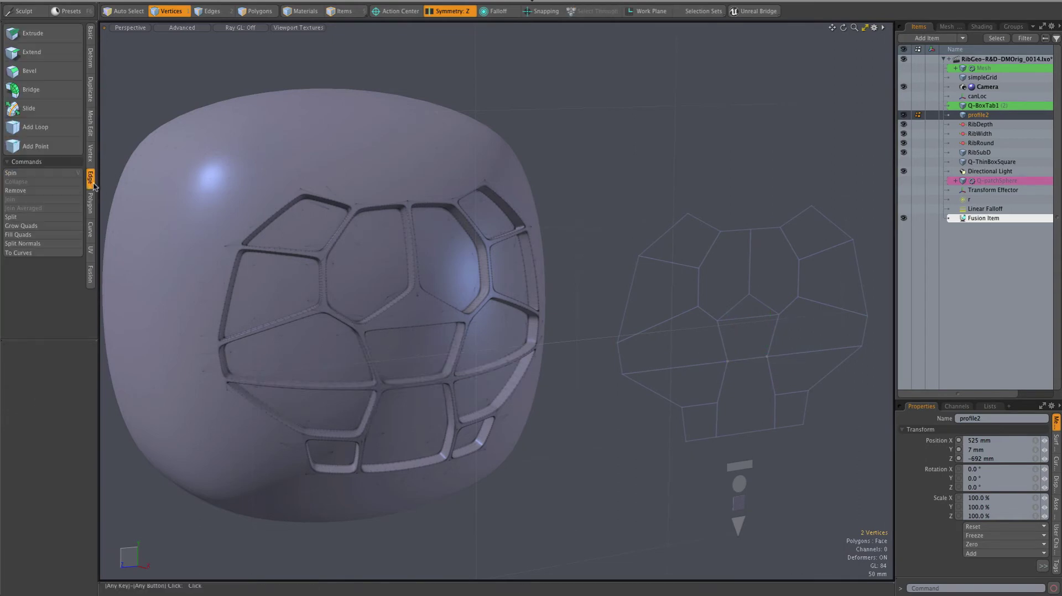
click(35, 127)
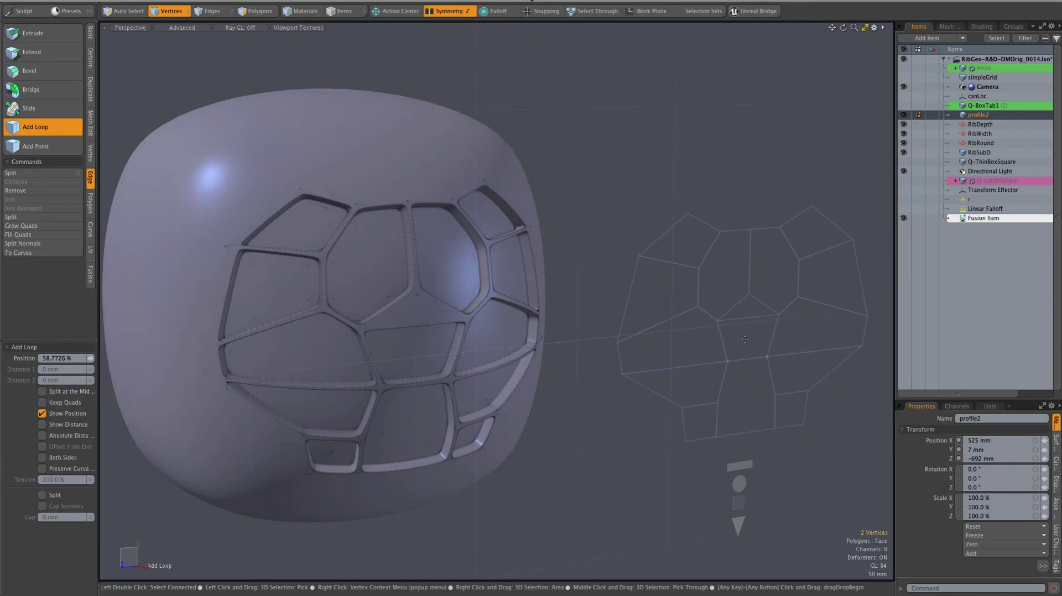
click(665, 321)
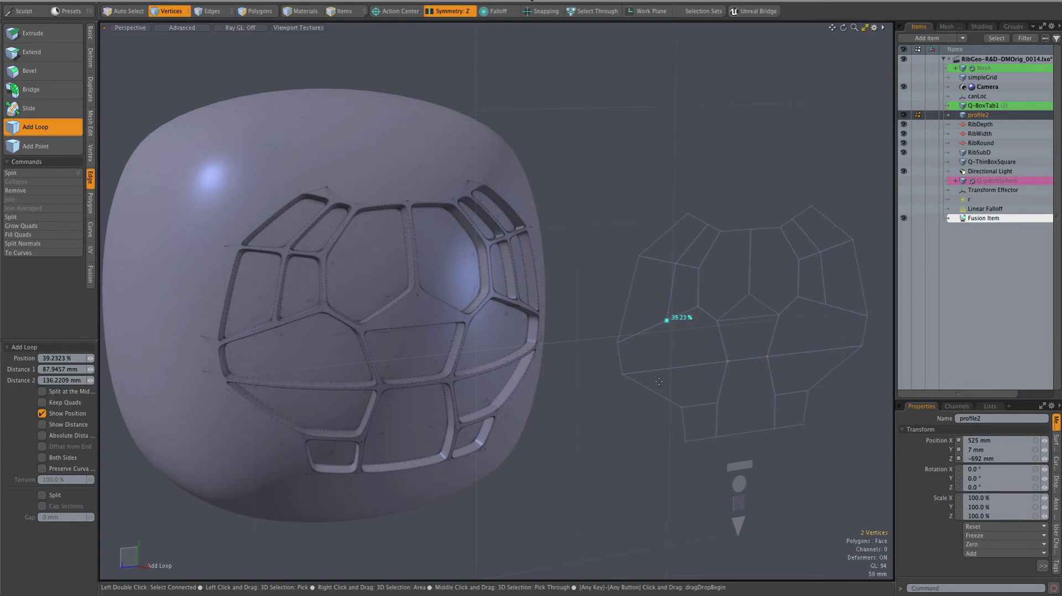
key(2)
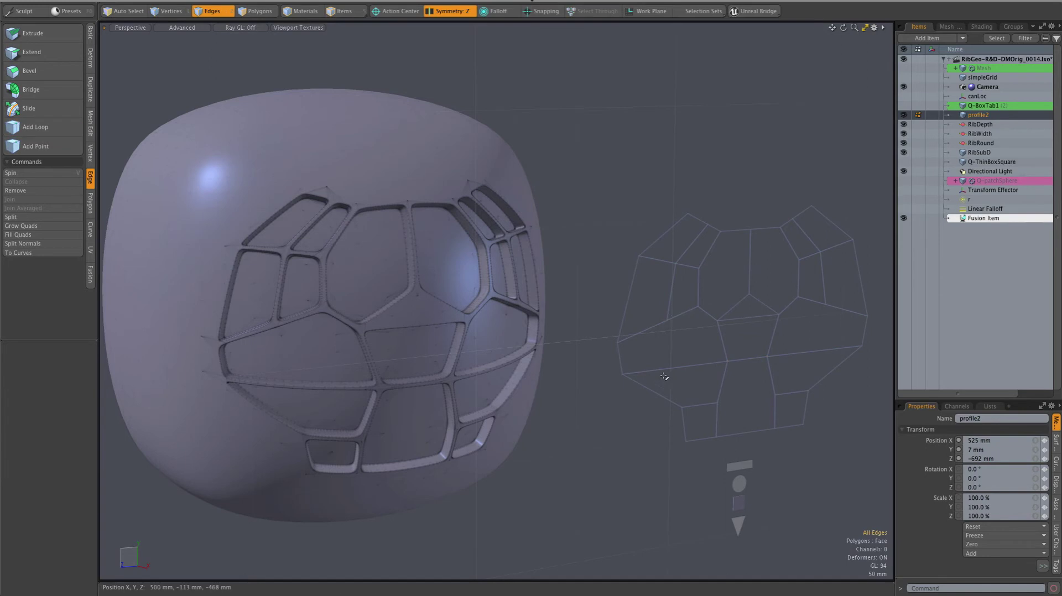
Try removing the vertical centre edge, undo it to keep it, then clear the selection
click(751, 271)
click(23, 192)
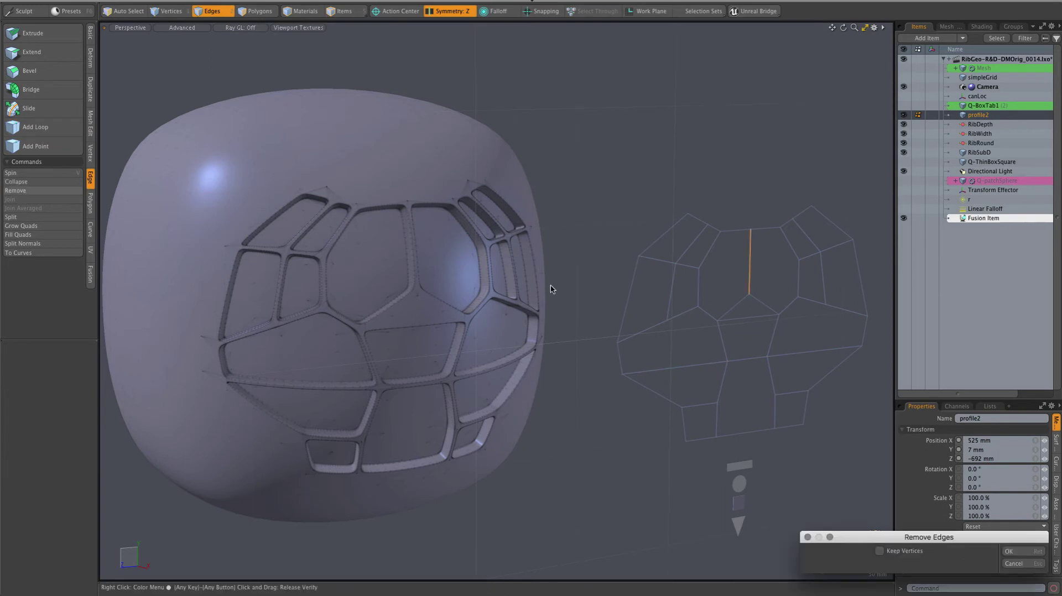
click(1008, 552)
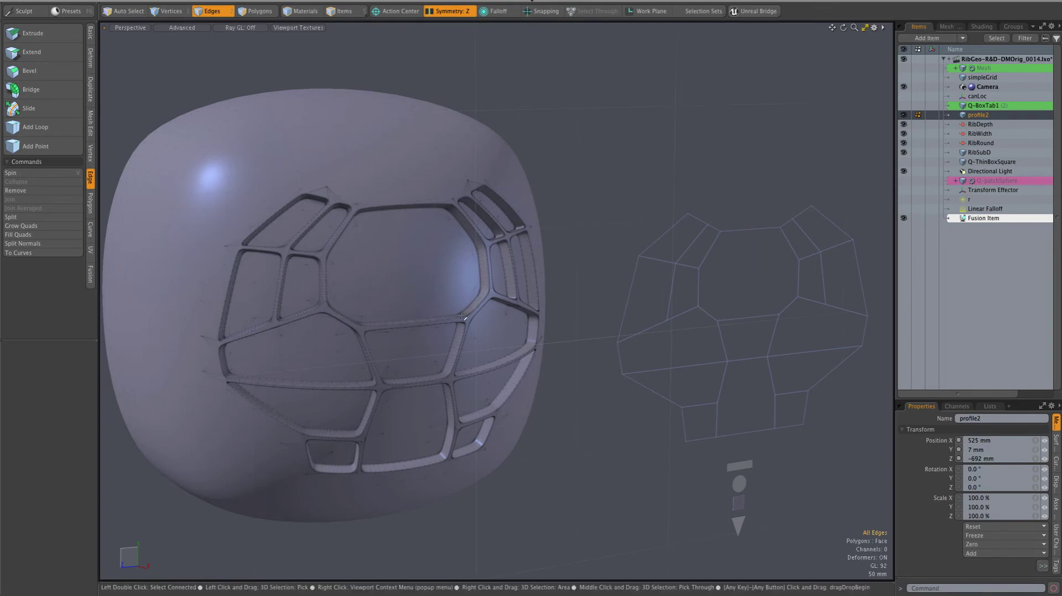
key(ctrl+z)
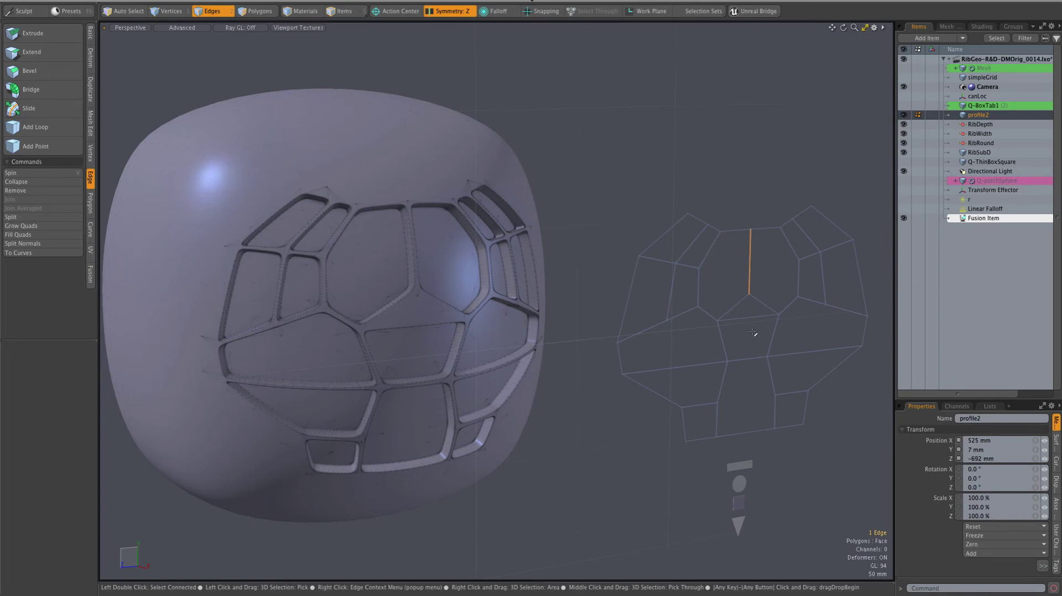
key(3)
click(753, 337)
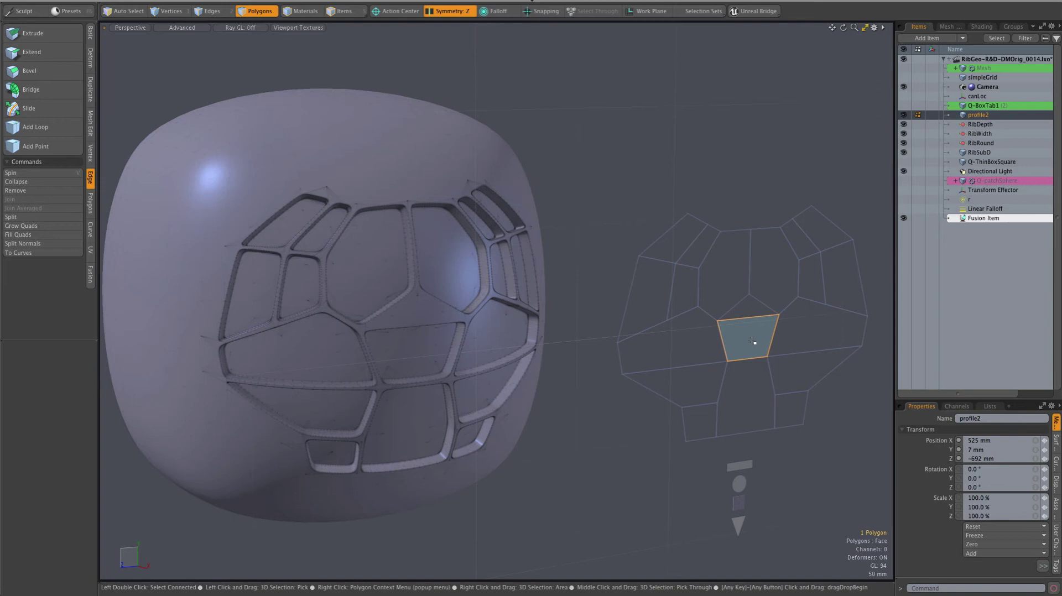
ctrl+click(752, 341)
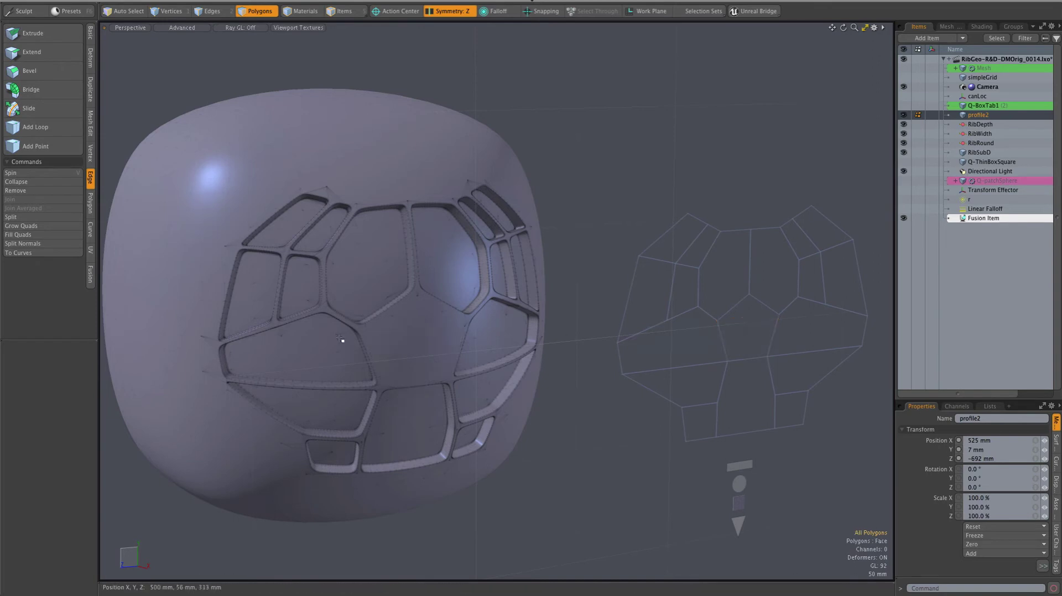
Swing the slice plane diagonally across profile2's right-hand cells
mouse_move(406, 341)
alt+mouse_down()
mouse_move(376, 345)
mouse_move(411, 347)
alt+mouse_up()
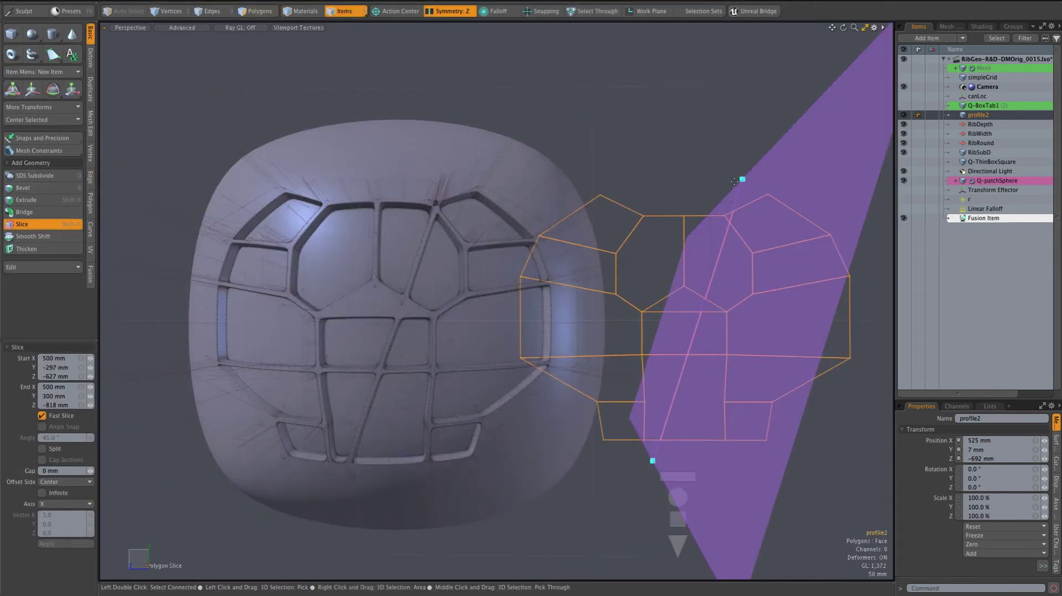
drag(742, 179, 860, 213)
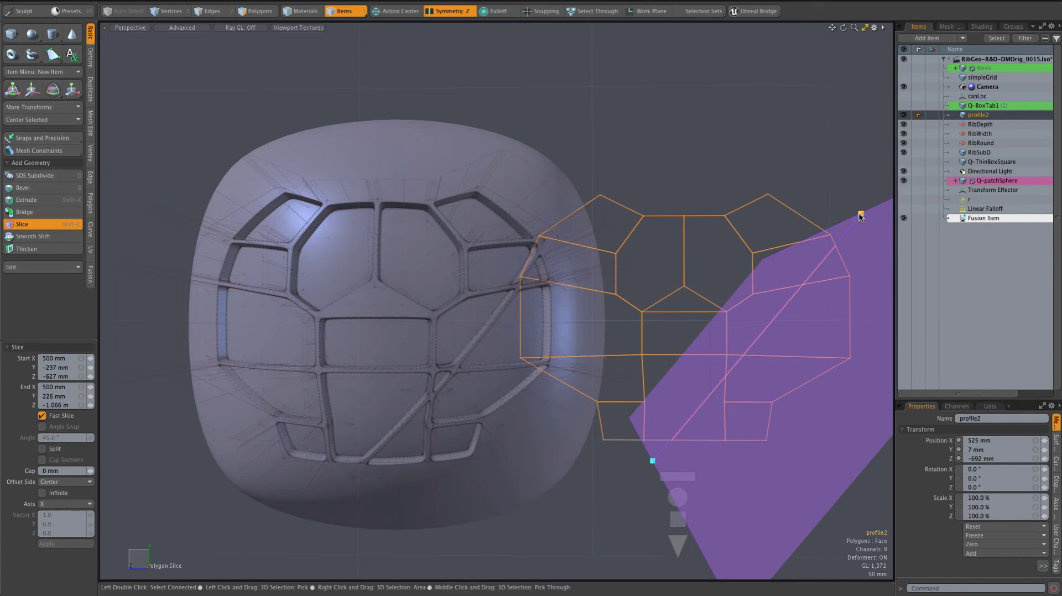
Subdivide the bottom-centre cell and the two mirrored side cells
key(space)
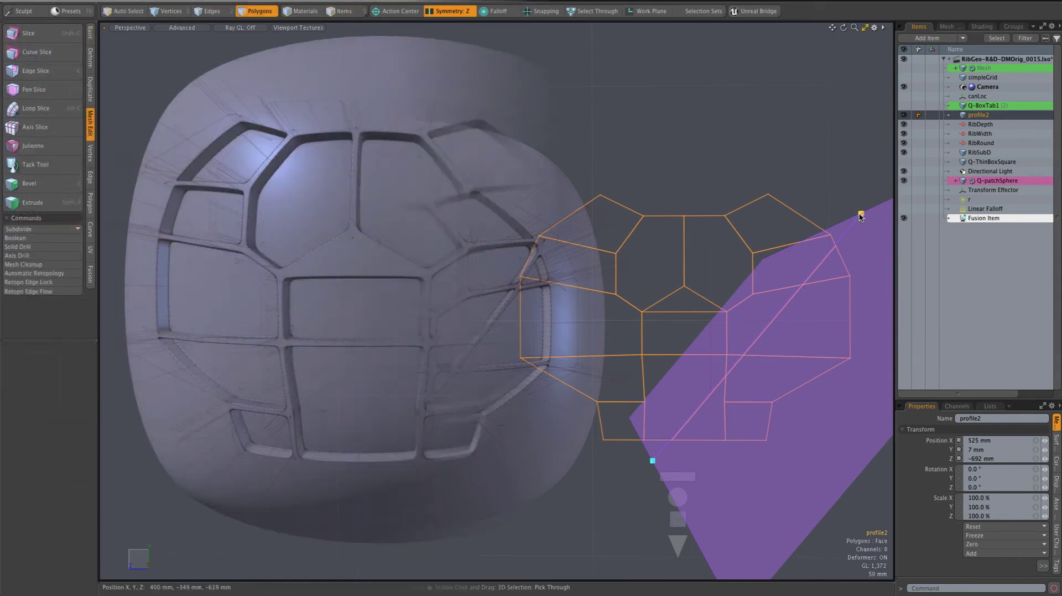
key(3)
click(752, 395)
click(749, 392)
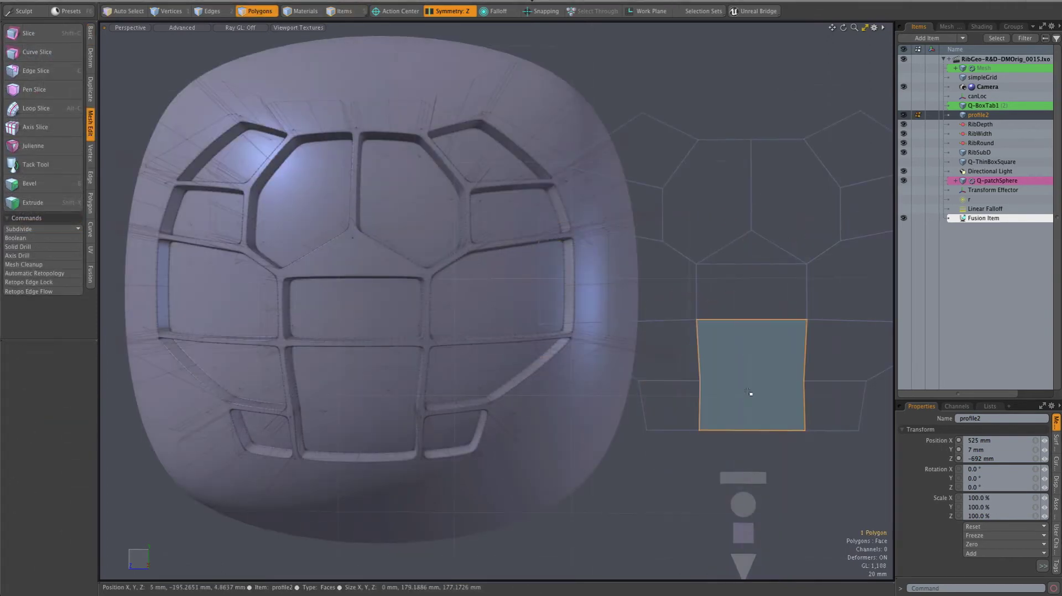
click(23, 229)
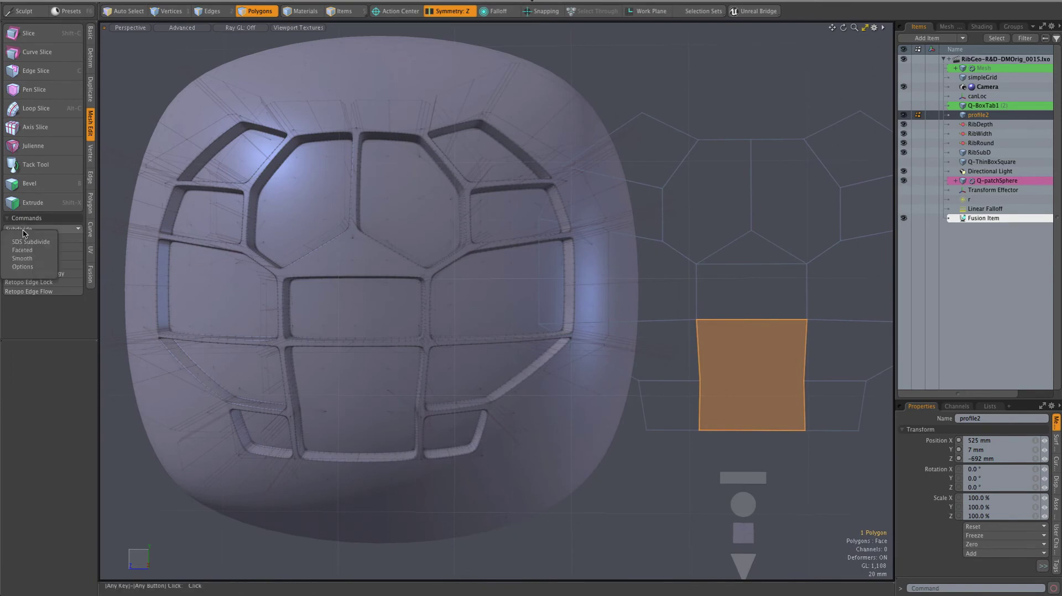
click(30, 256)
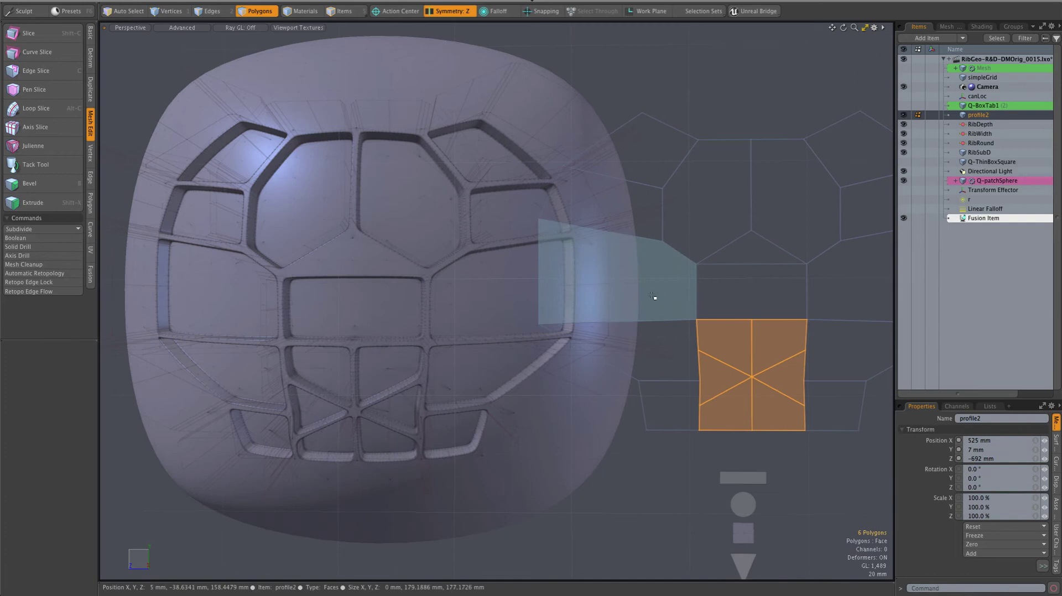
click(655, 297)
click(29, 231)
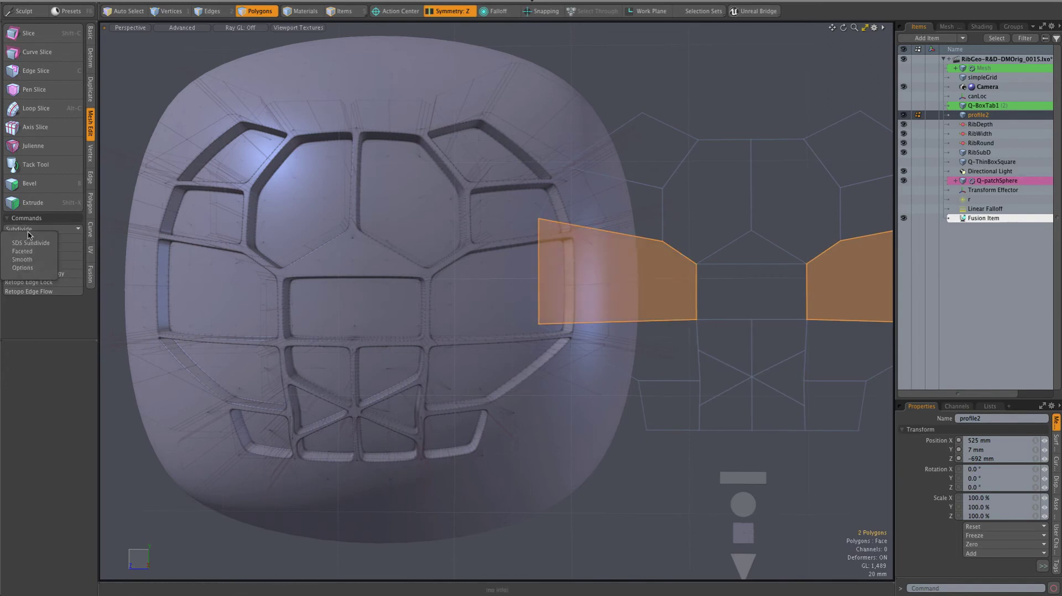
click(28, 252)
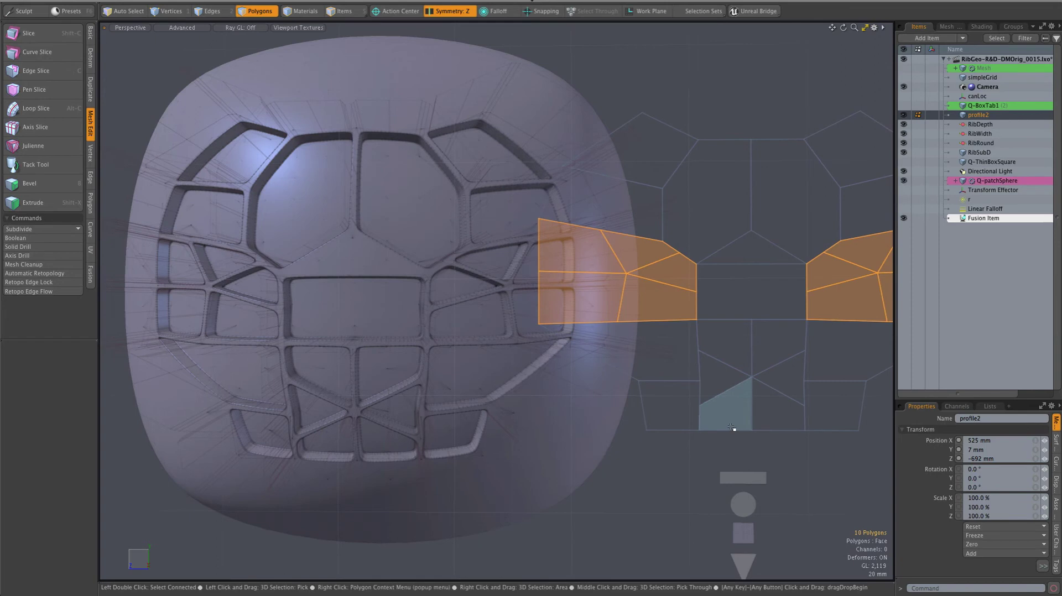
Delete the stray side edge pair and the bottom V-shaped edges, then select the top edges
click(212, 11)
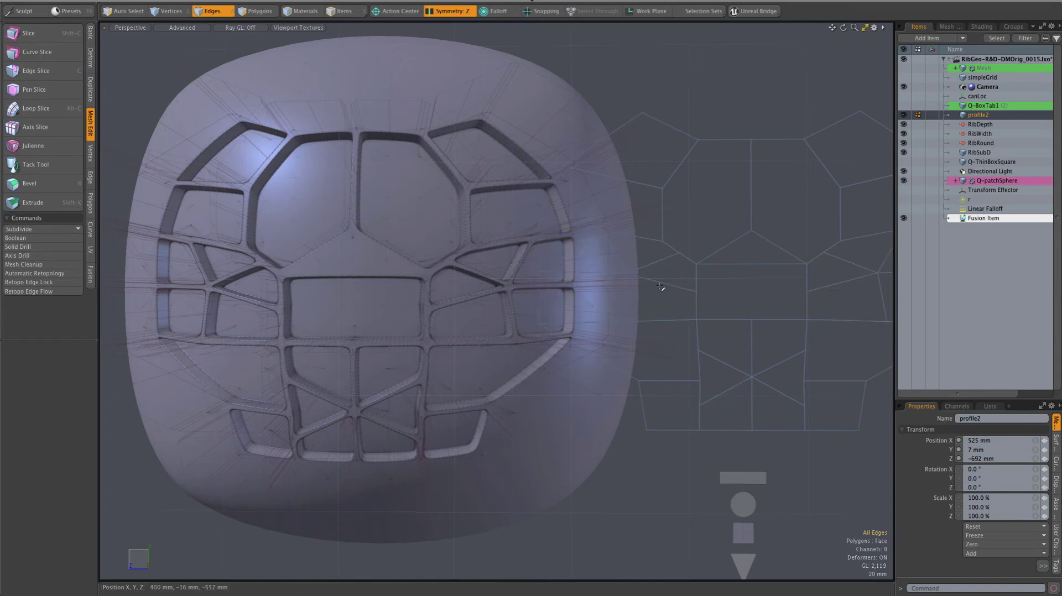
click(659, 282)
click(91, 180)
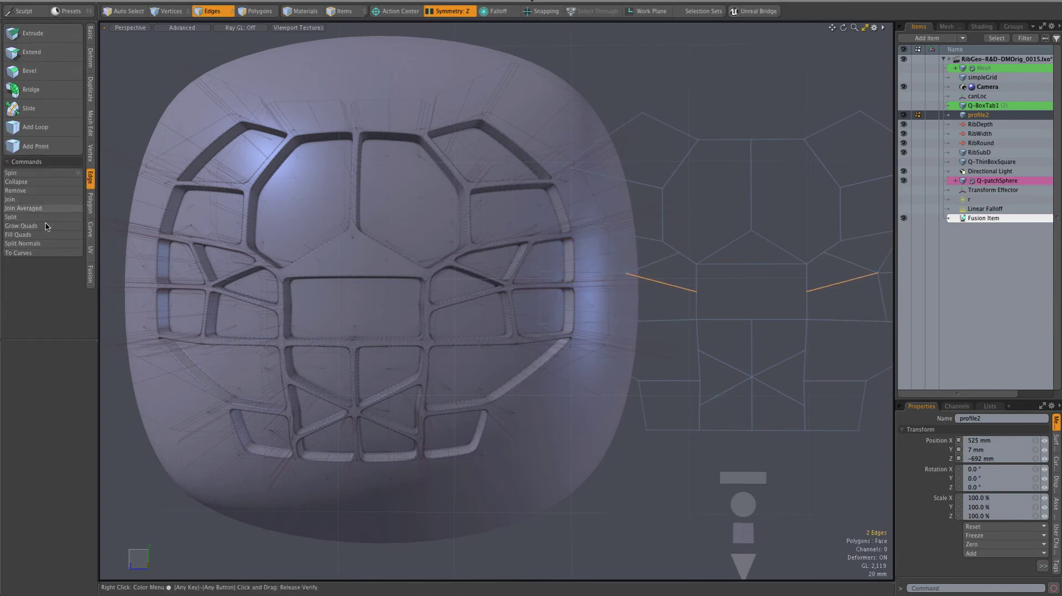
click(15, 190)
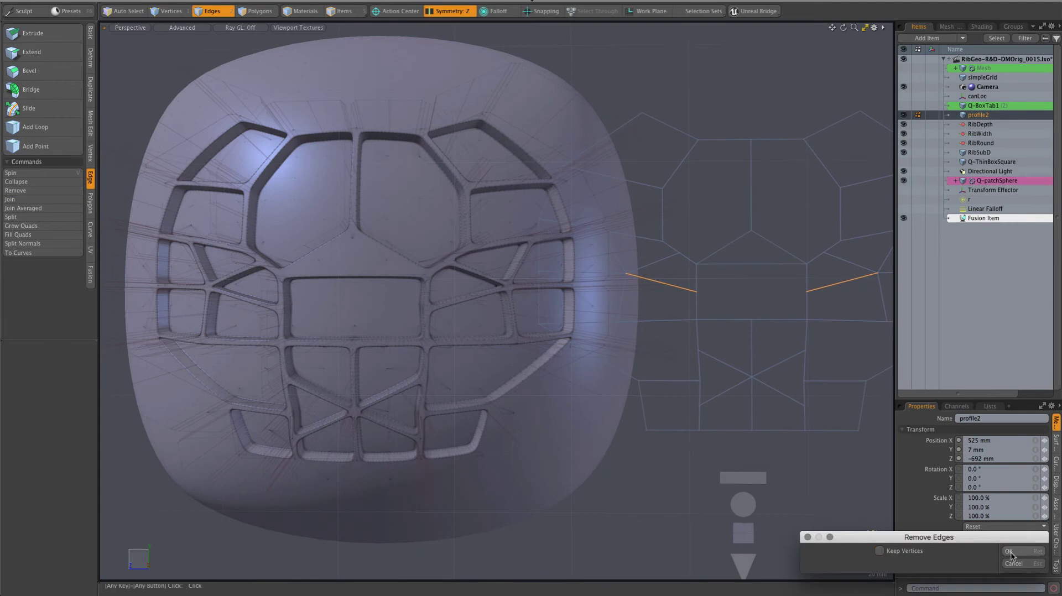
key(Return)
click(727, 393)
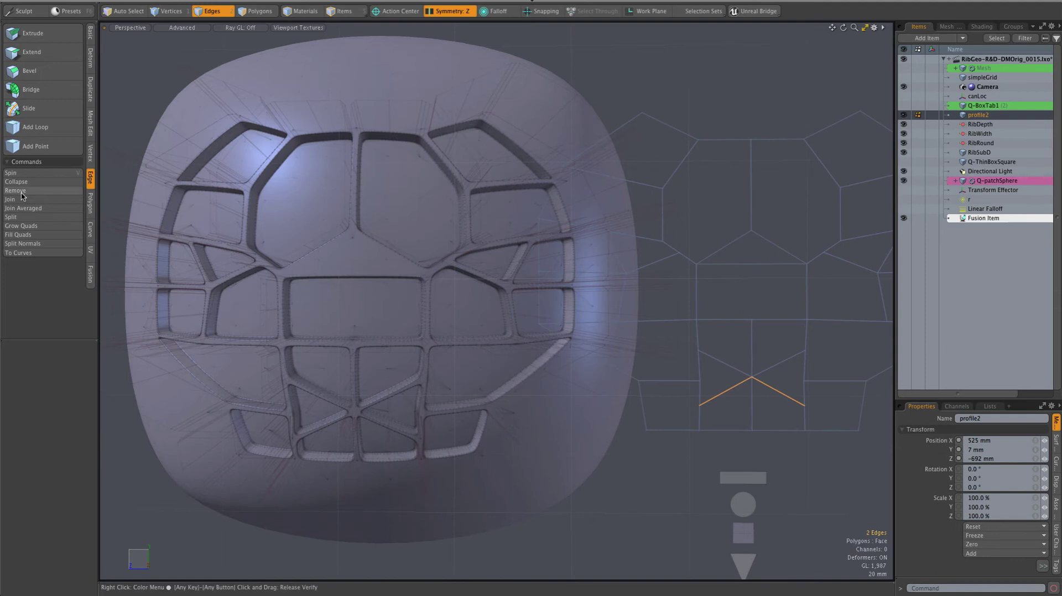
key(Delete)
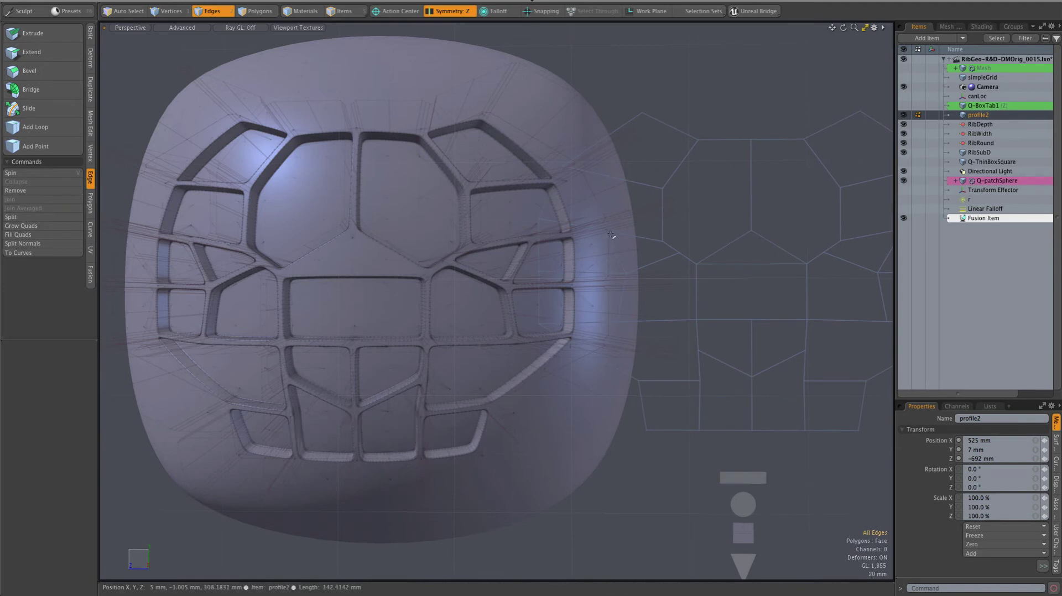
click(736, 139)
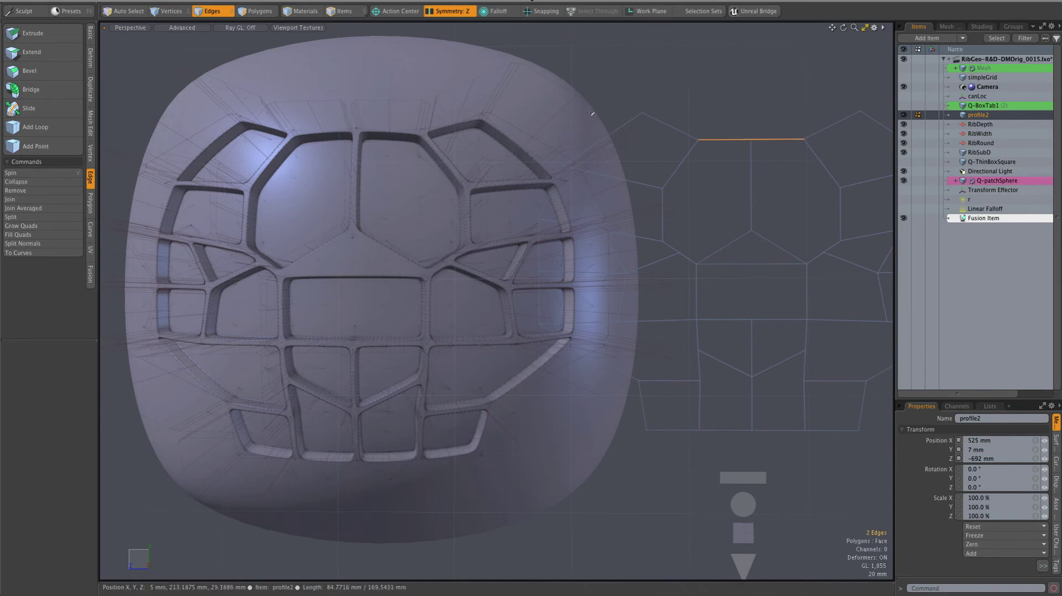
Extend the top edges upward to add a new row of cells
click(48, 53)
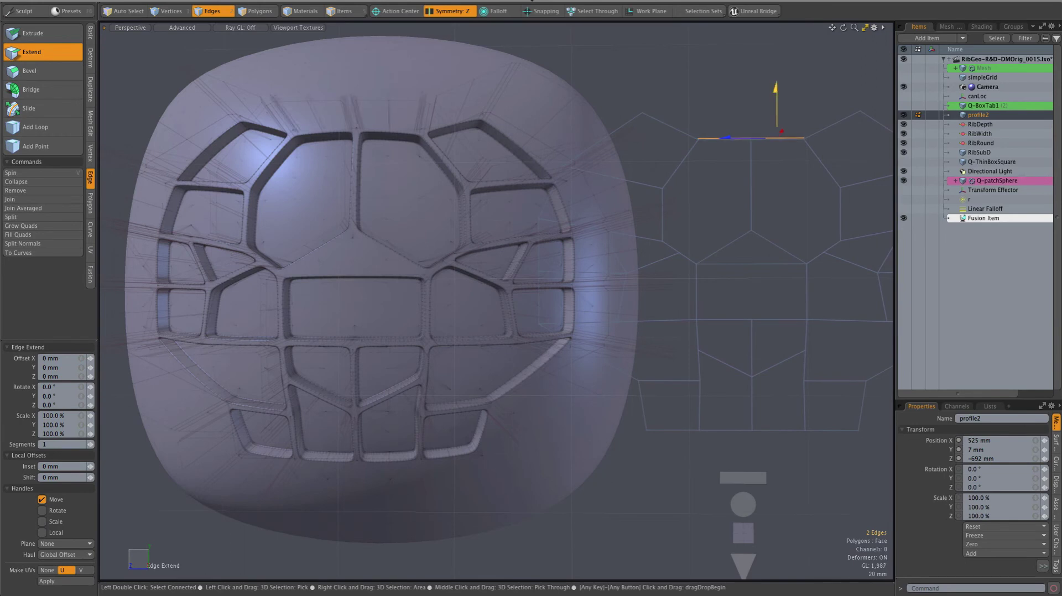
drag(777, 108, 776, 40)
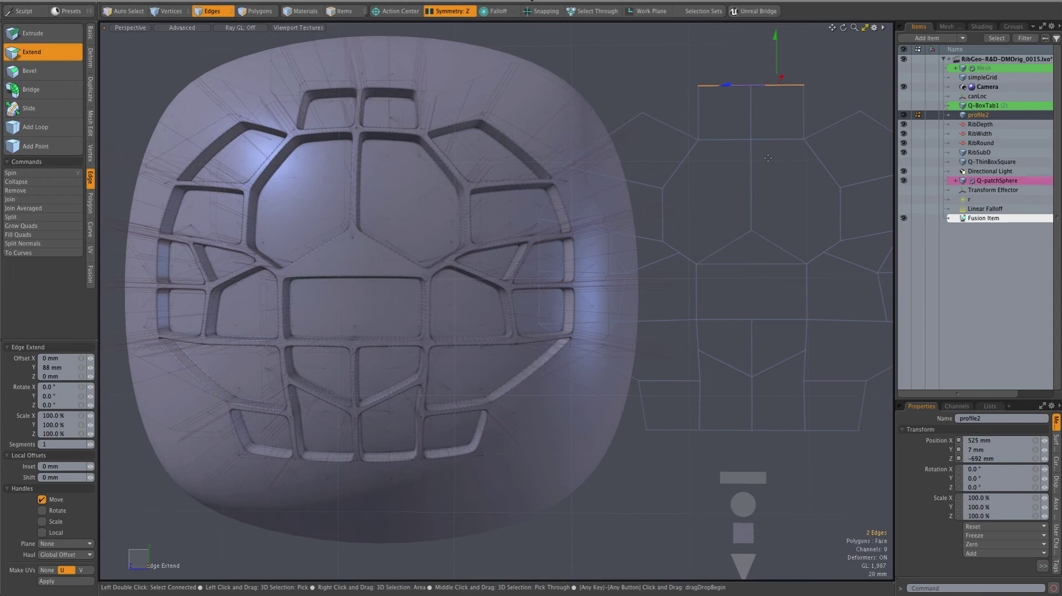
key(space)
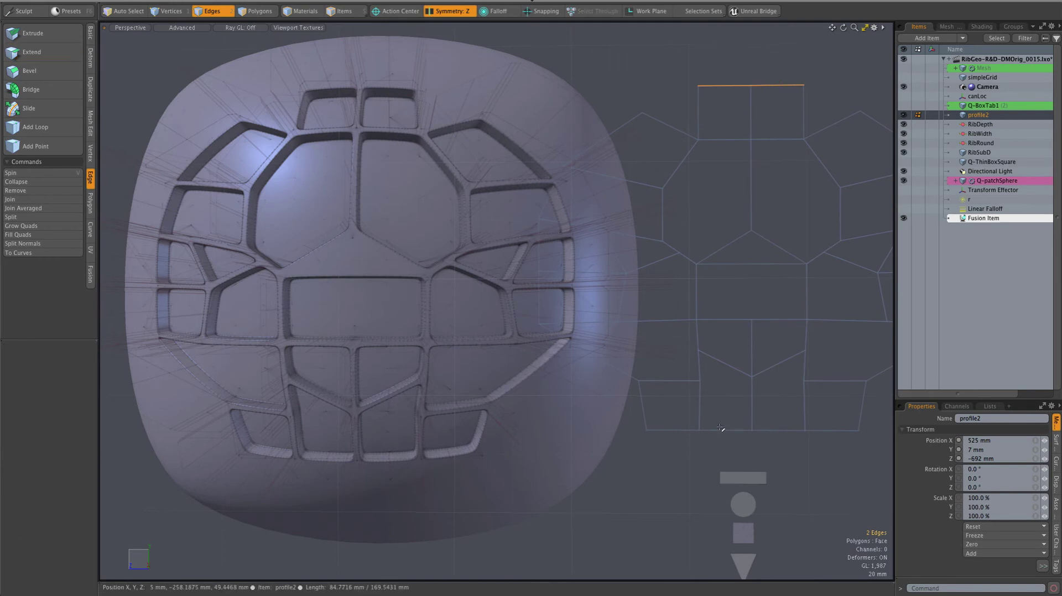
Extend the two bottom edges 133 mm downward to add a strip of cells below
click(720, 429)
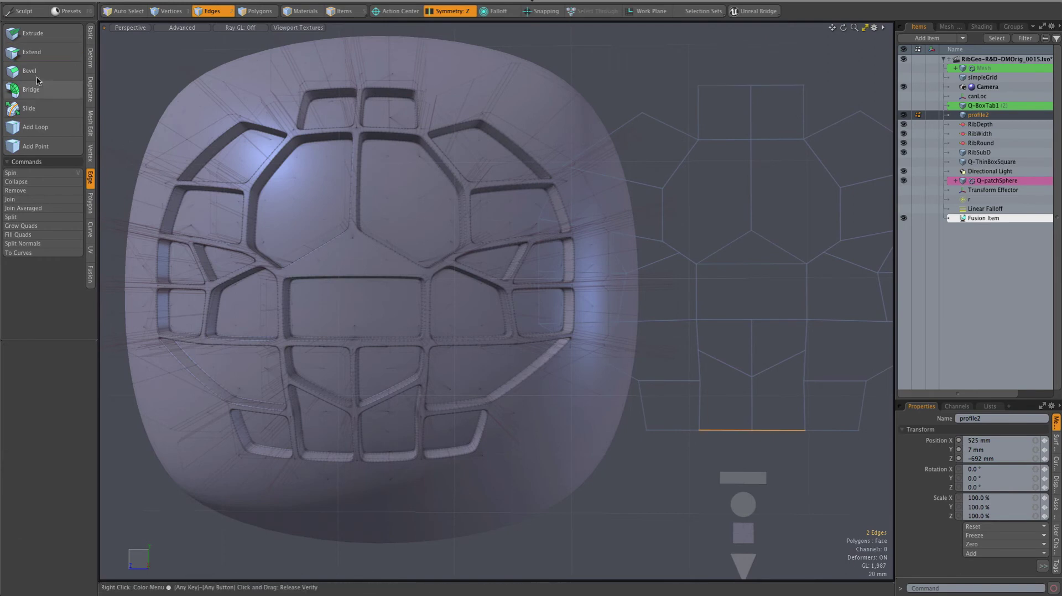
key(shift+x)
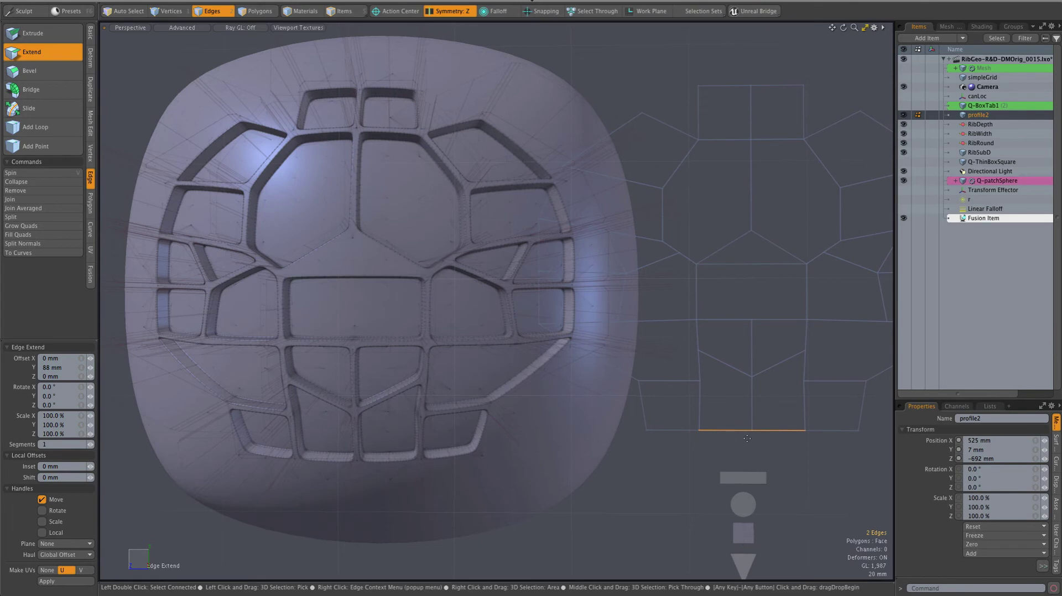
click(773, 429)
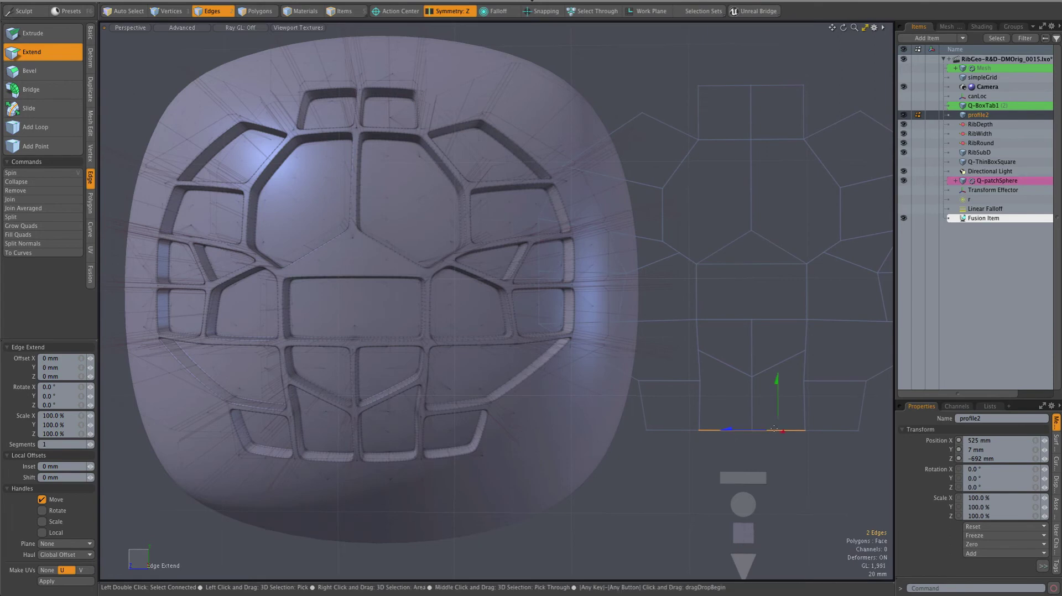
drag(783, 383, 776, 465)
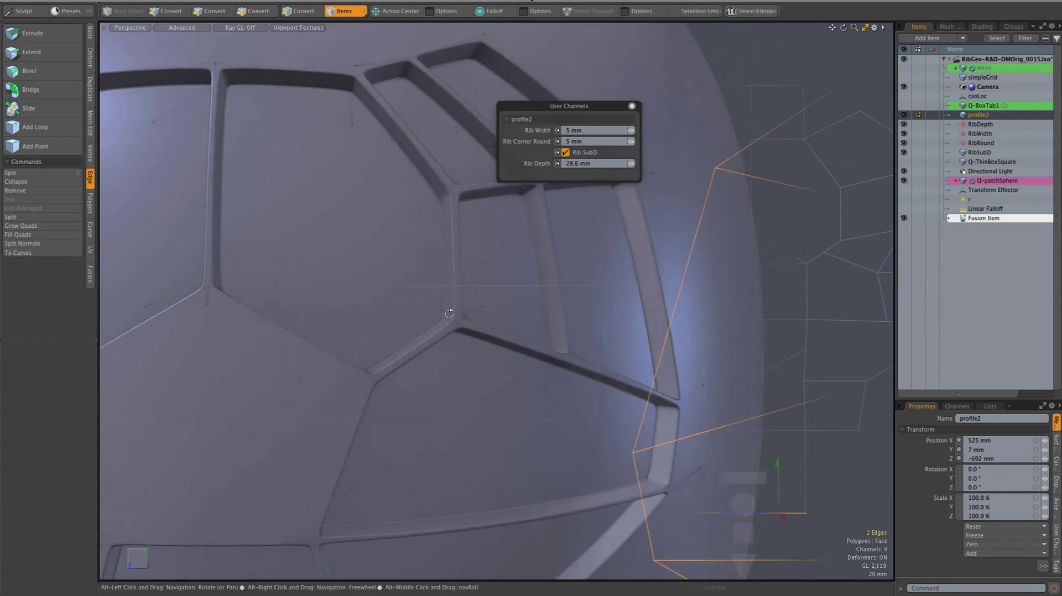
Set Rib Width and Rib Corner Round to 4 mm and uncheck Rib SubD in User Channels
alt+drag(449, 314, 450, 319)
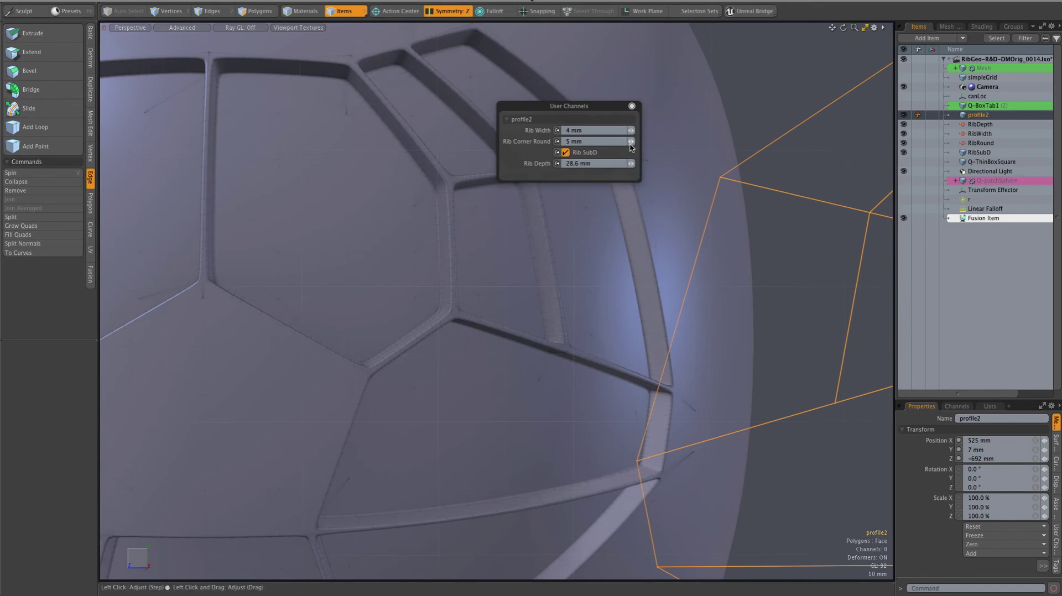
drag(631, 142, 625, 143)
scroll(453, 189, down, 1)
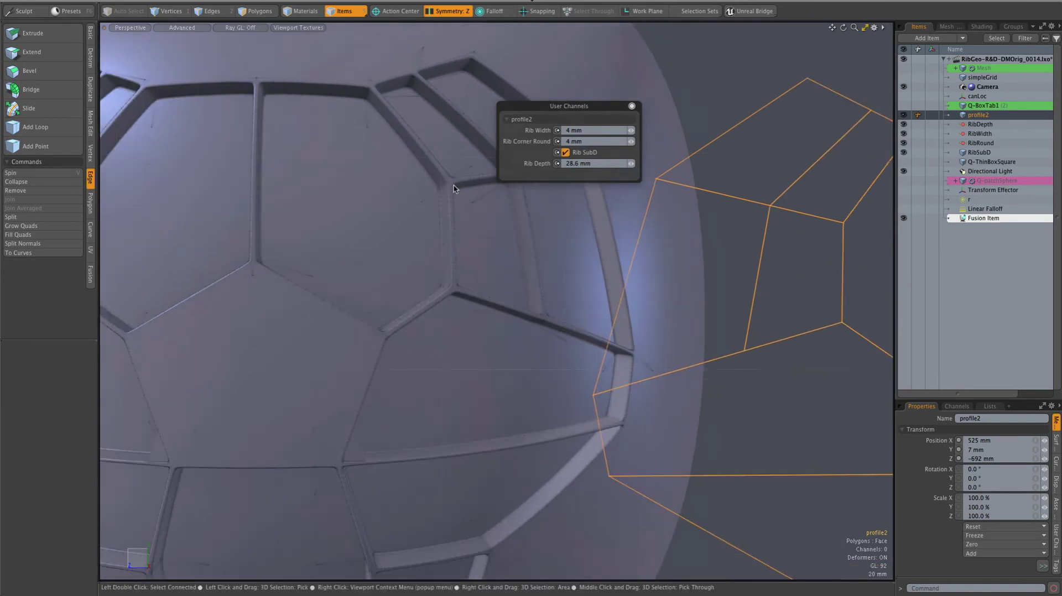
scroll(458, 188, down, 2)
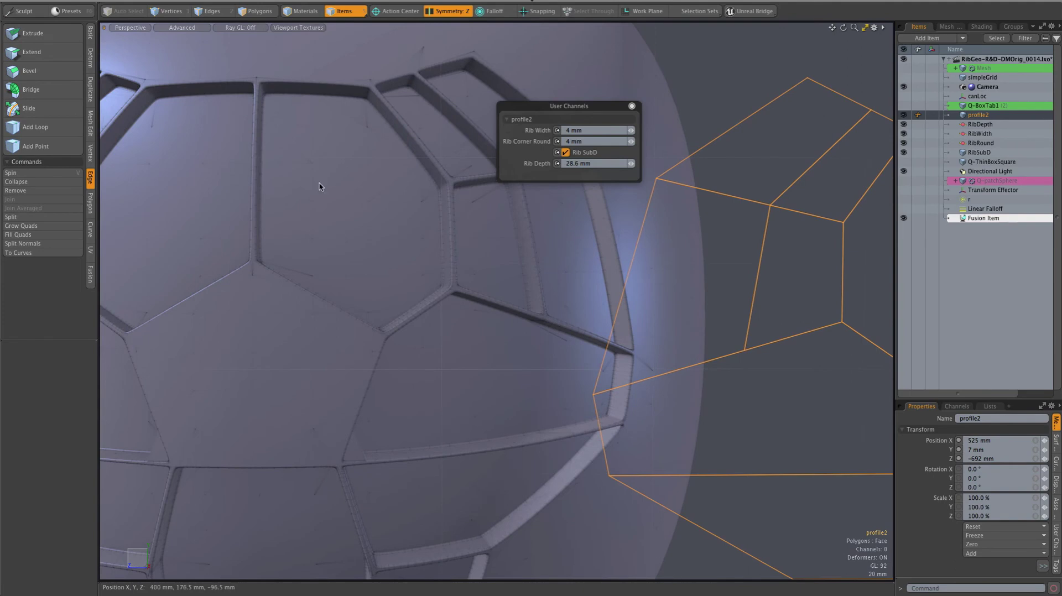
scroll(258, 181, up, 3)
scroll(256, 176, down, 2)
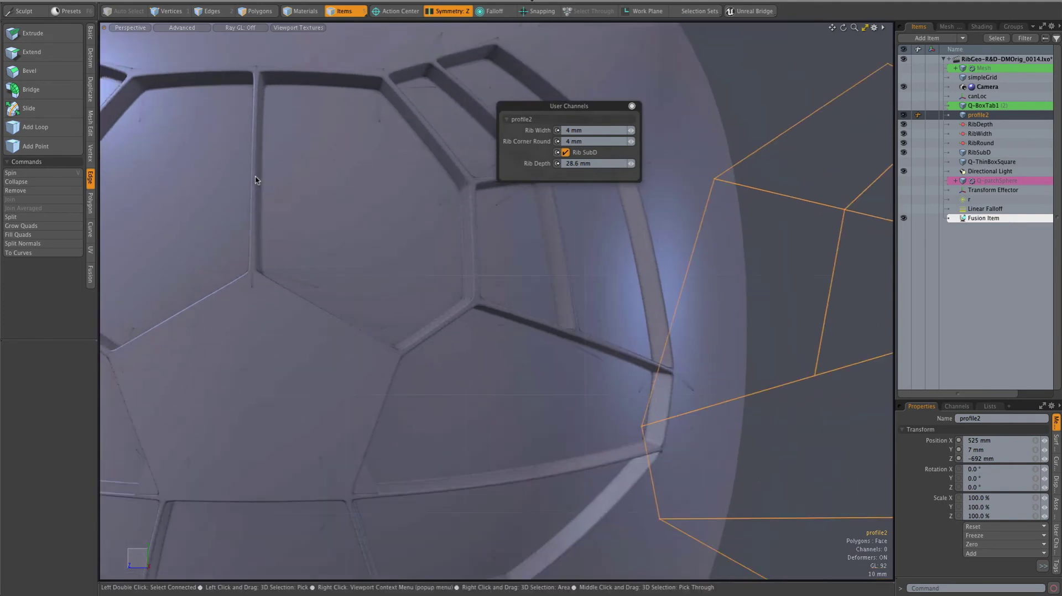
click(568, 153)
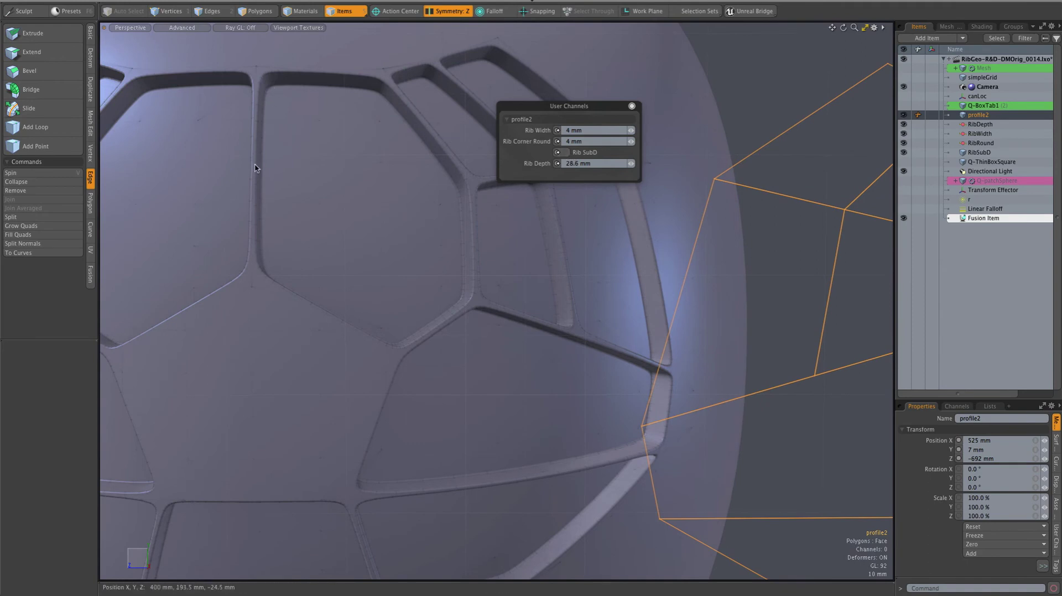
alt+drag(391, 173, 357, 237)
Change Q-patchSphere's mesh role and hide the Fusion Item to view the rib strips alone
scroll(357, 238, down, 5)
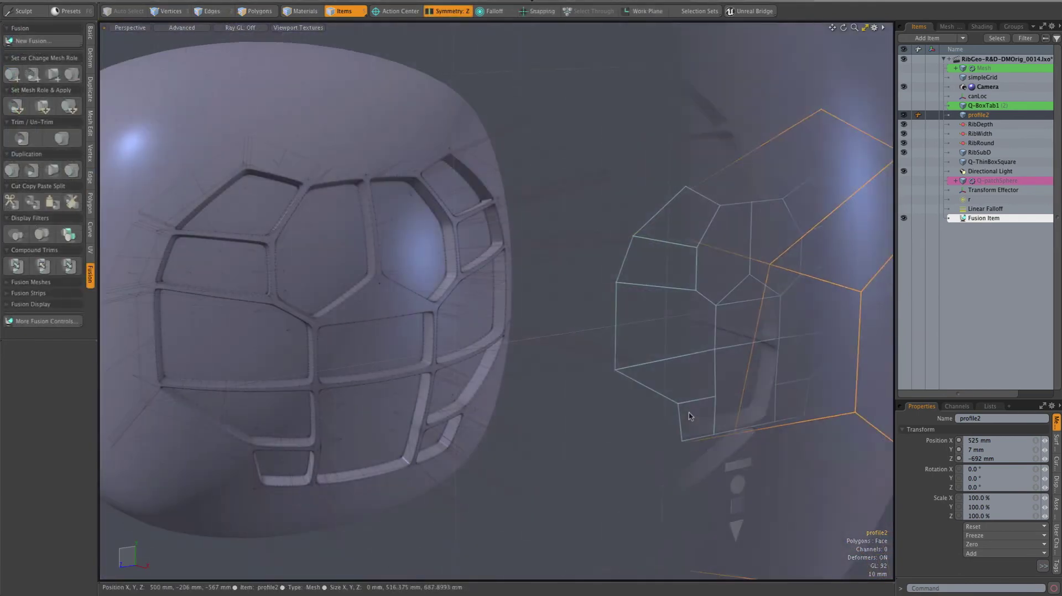
click(592, 362)
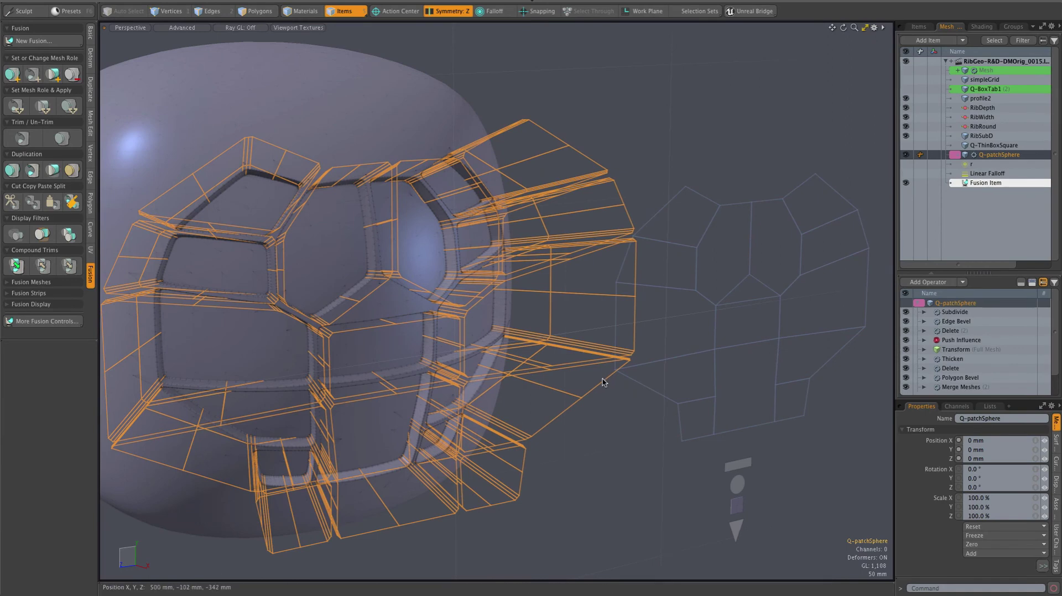
click(74, 75)
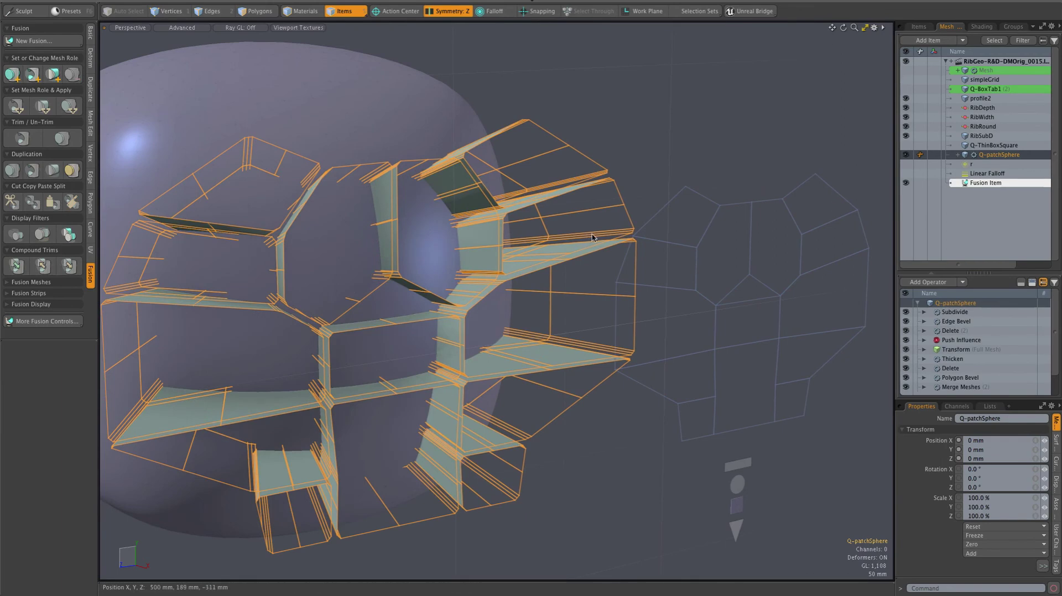
click(906, 184)
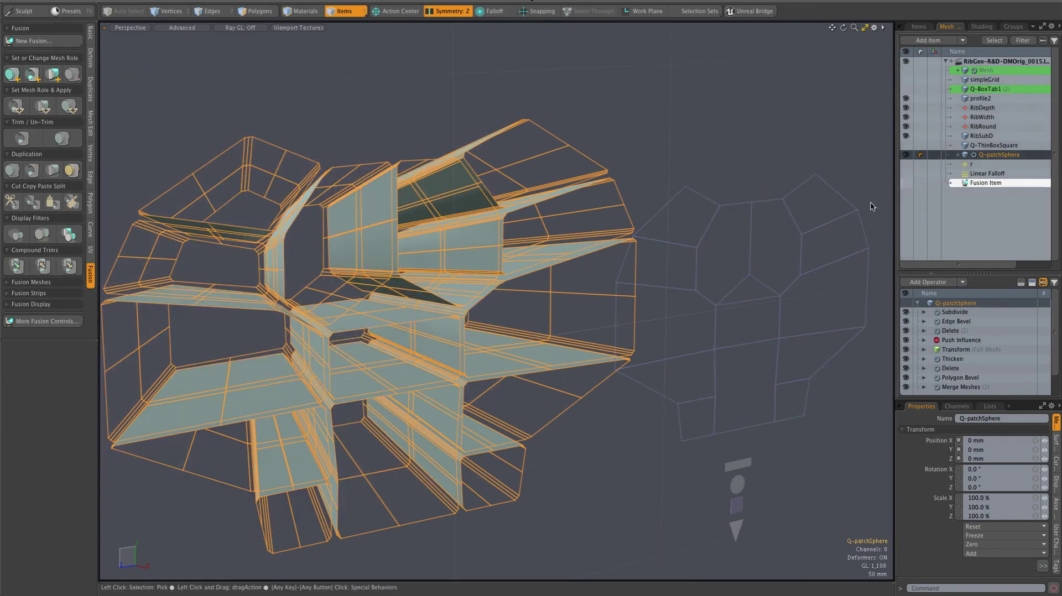
alt+drag(564, 247, 552, 227)
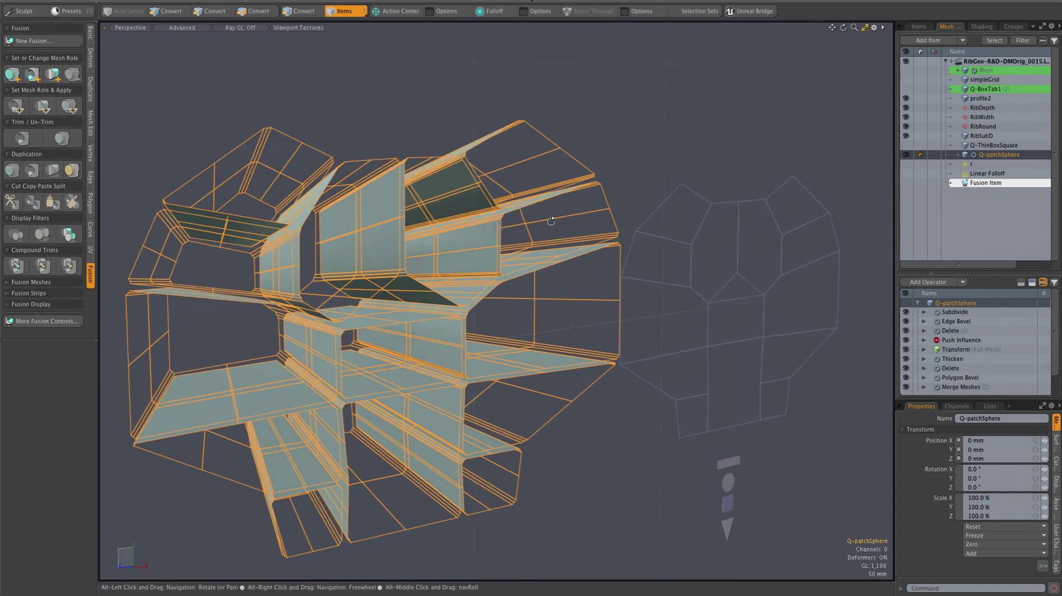
Disable the Delete (2) operator and drag Rib Width to 11.4 mm
click(906, 331)
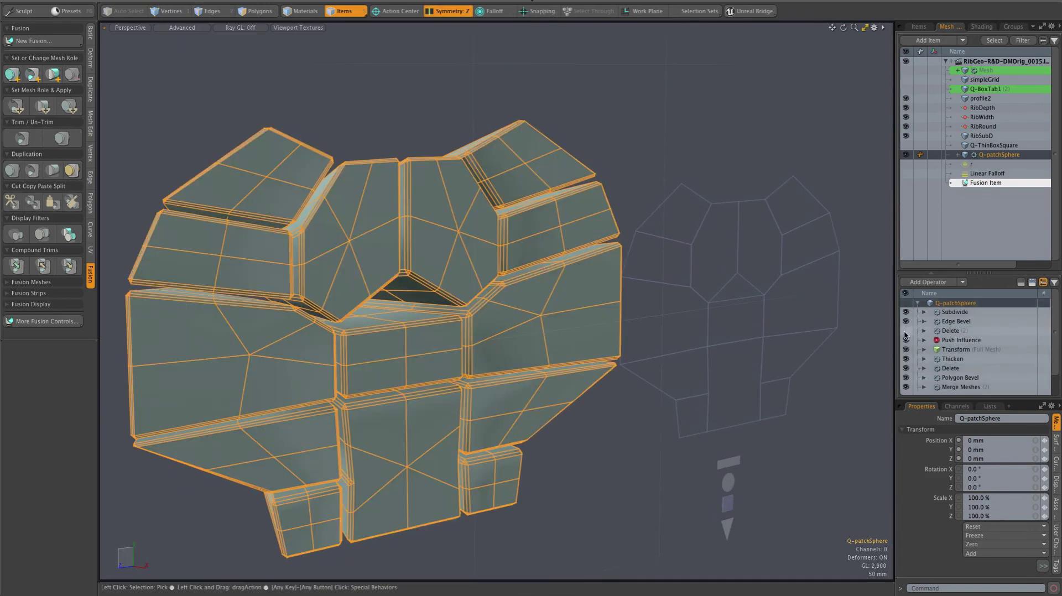
alt+drag(489, 308, 457, 289)
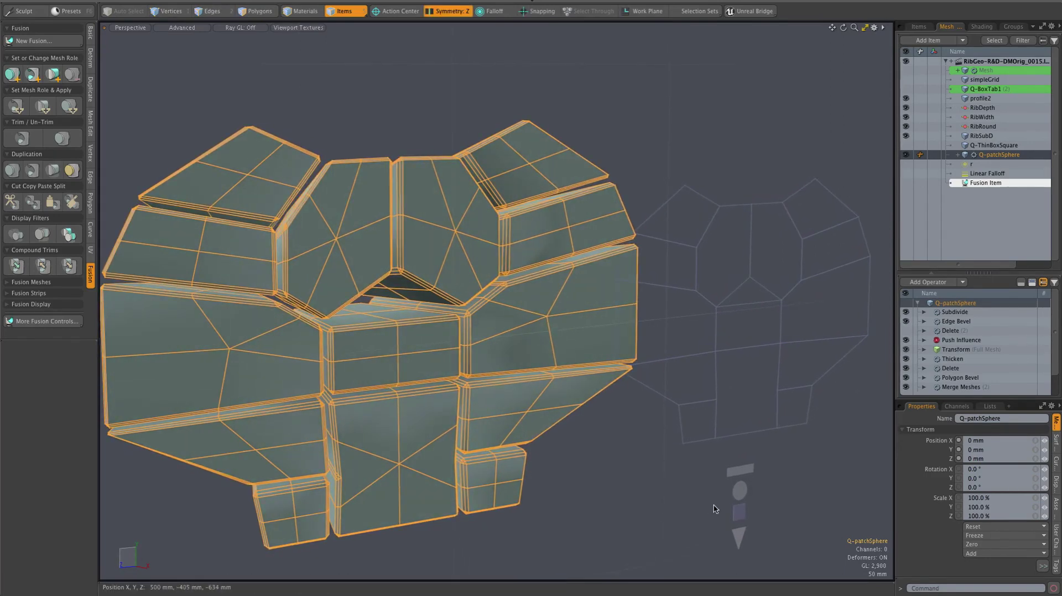
ctrl+drag(740, 470, 773, 491)
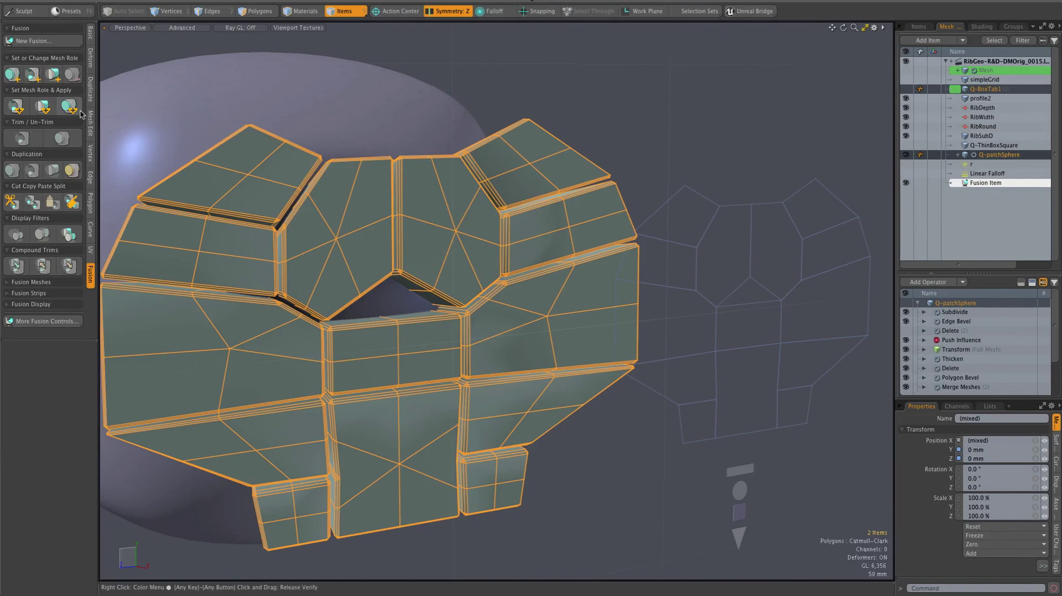
Set Q-patchSphere's mesh role to subtractive so its rib-framed cells cut into the blob
click(16, 107)
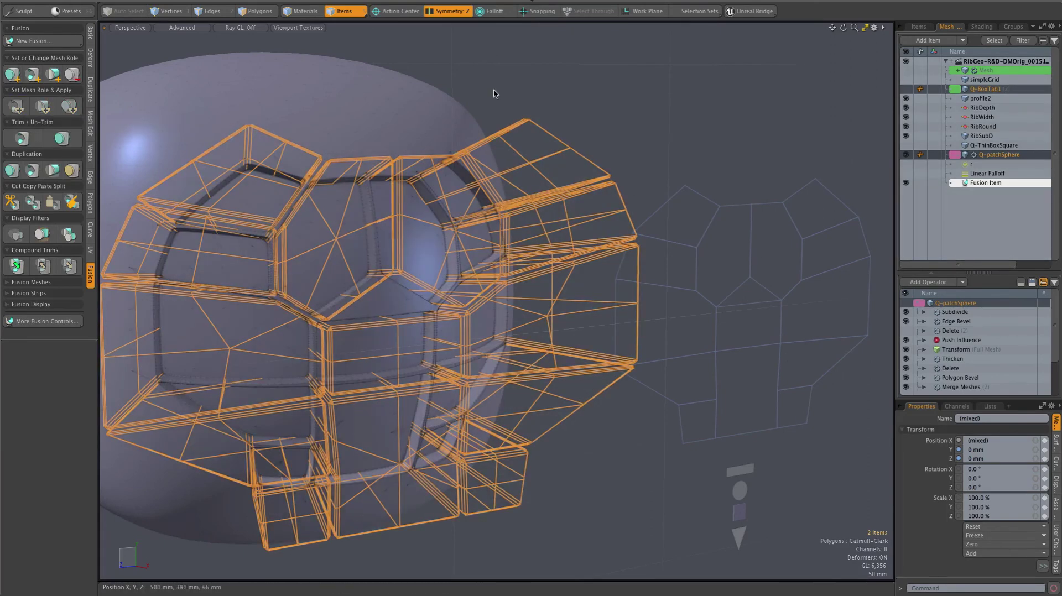
click(500, 93)
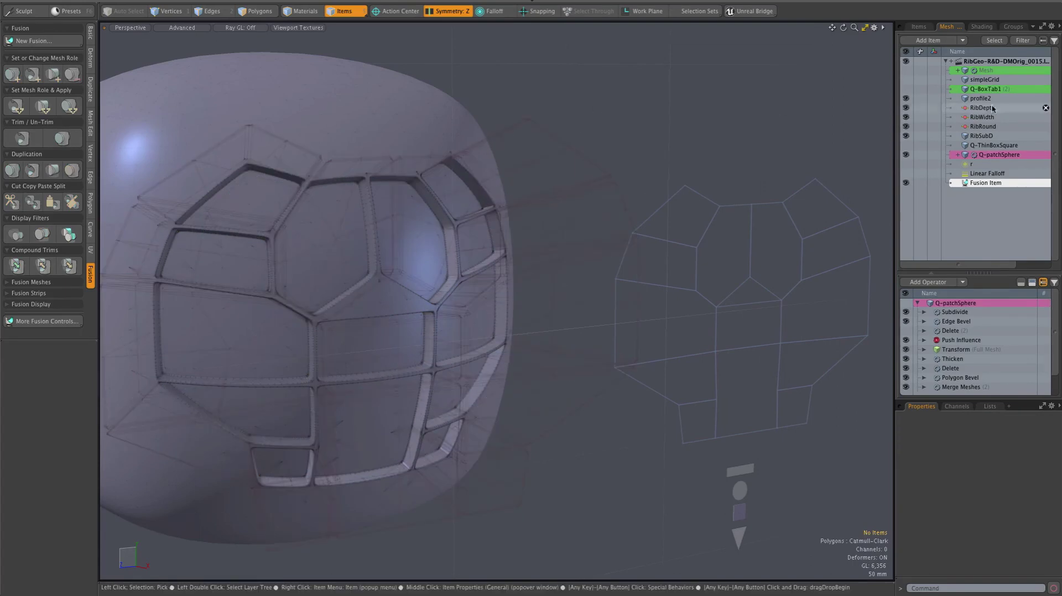
Change the base Mesh item's MeshFusion role and inspect the fused blob from front and back
click(910, 71)
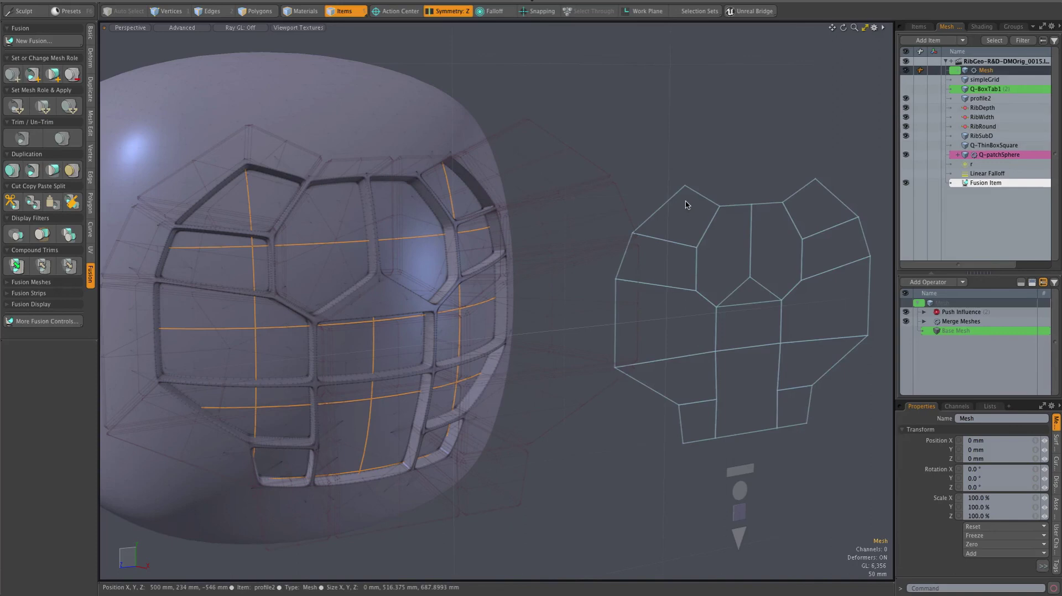
mouse_move(465, 219)
alt+mouse_down()
mouse_move(406, 195)
mouse_move(451, 95)
mouse_move(477, 224)
alt+mouse_up()
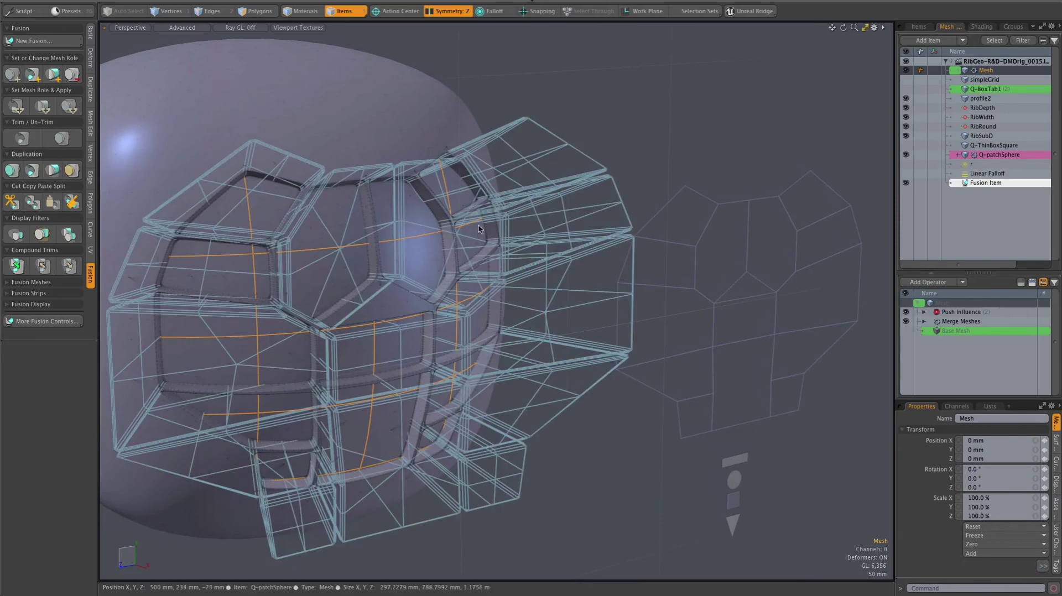
click(72, 78)
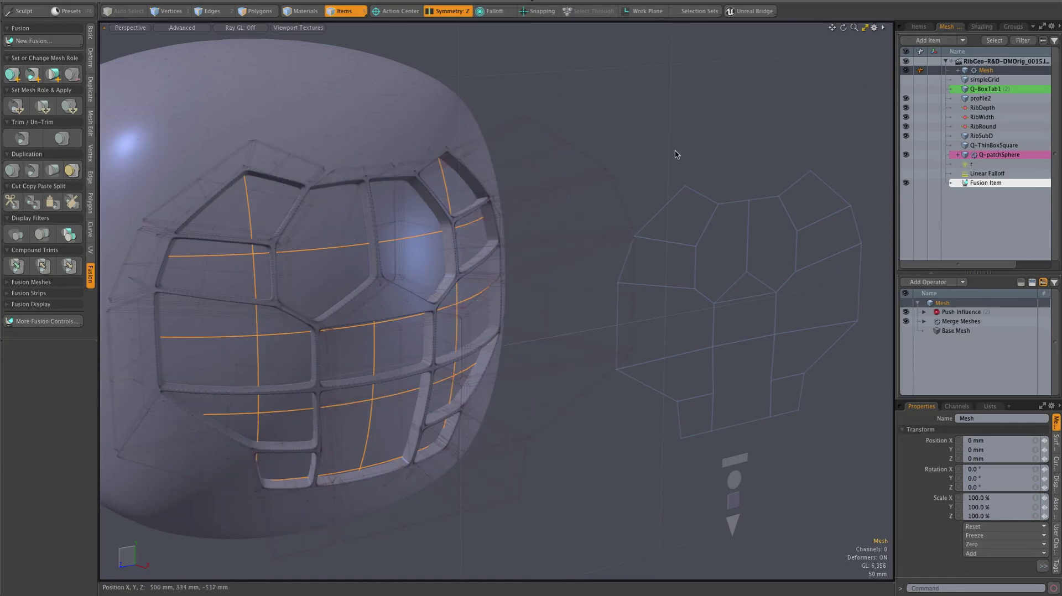
key(alt)
key(alt)
alt+drag(614, 118, 650, 159)
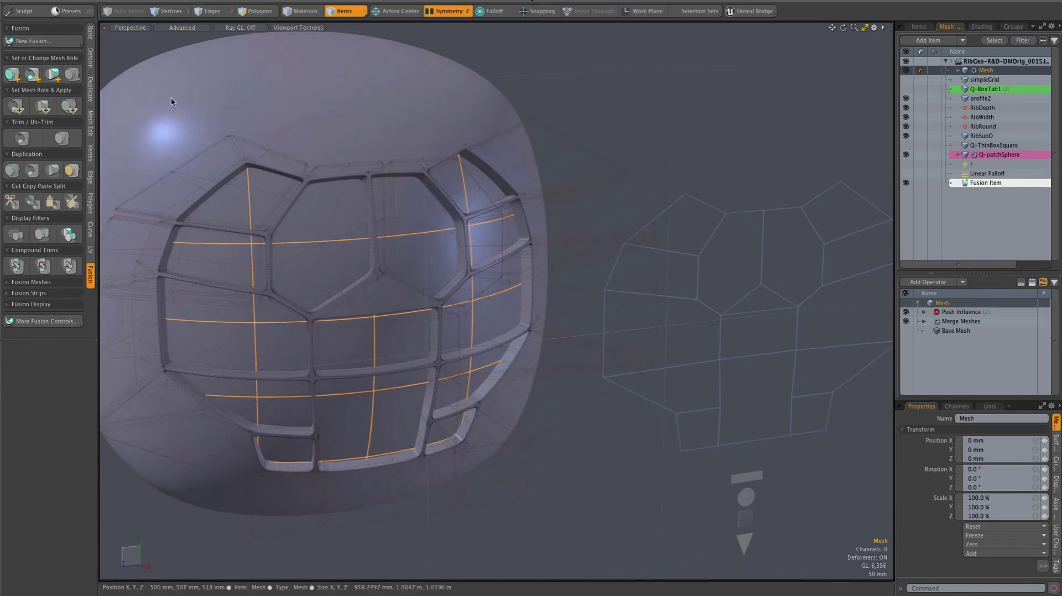
Hide the Mesh and Q-patchSphere items, leaving the blob with only its deep rib-framed cells
click(985, 89)
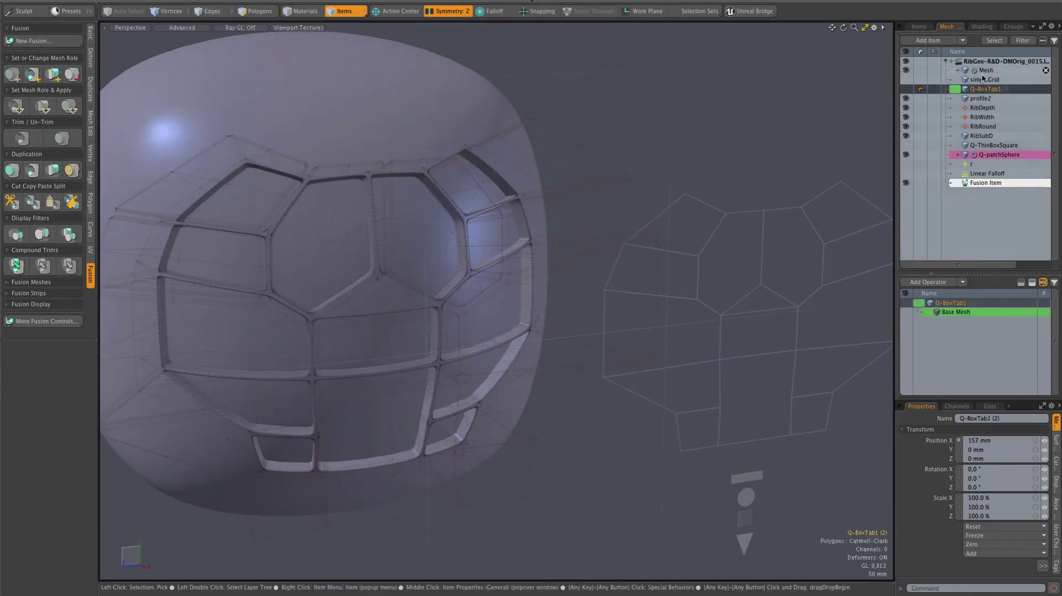
click(983, 71)
click(906, 71)
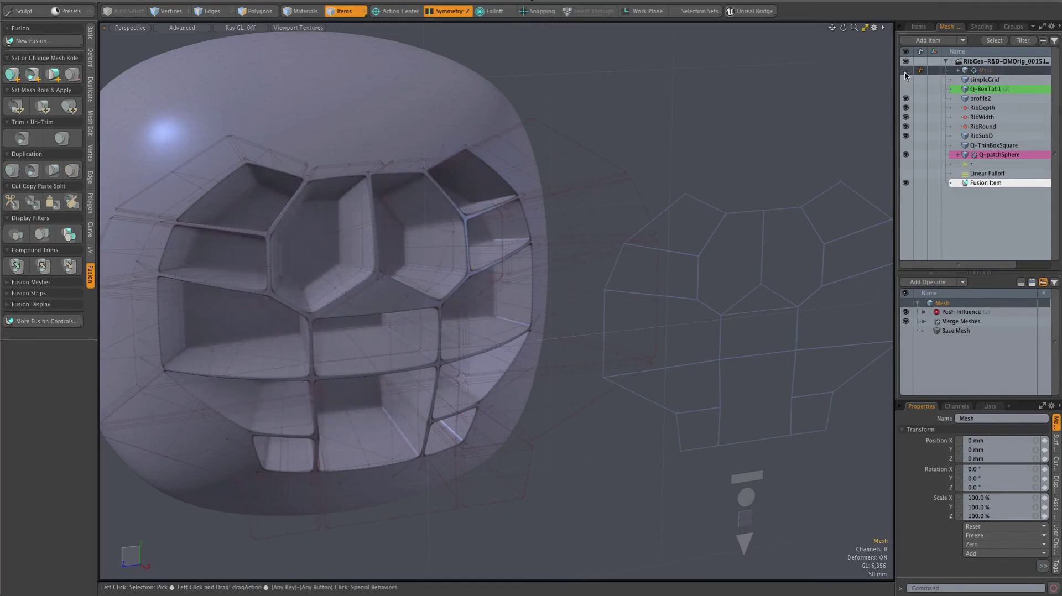
alt+drag(695, 149, 667, 102)
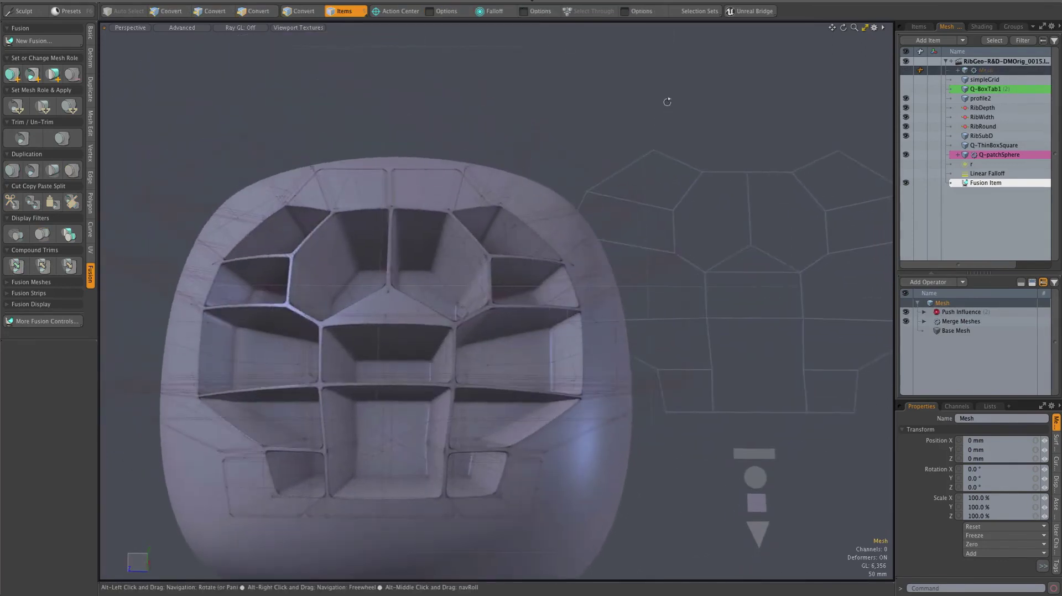
alt+drag(403, 360, 374, 417)
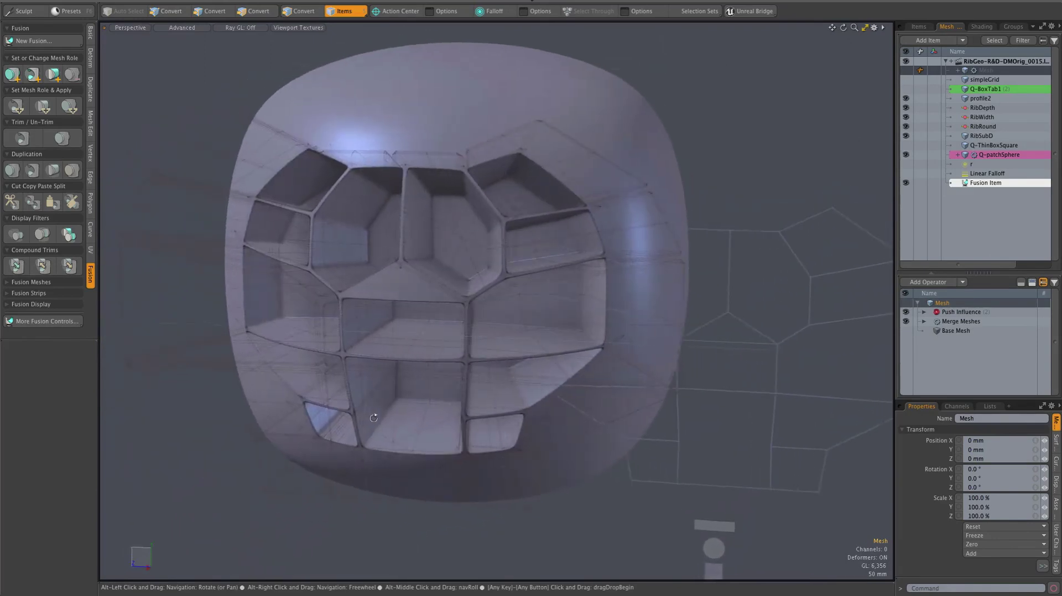
click(905, 155)
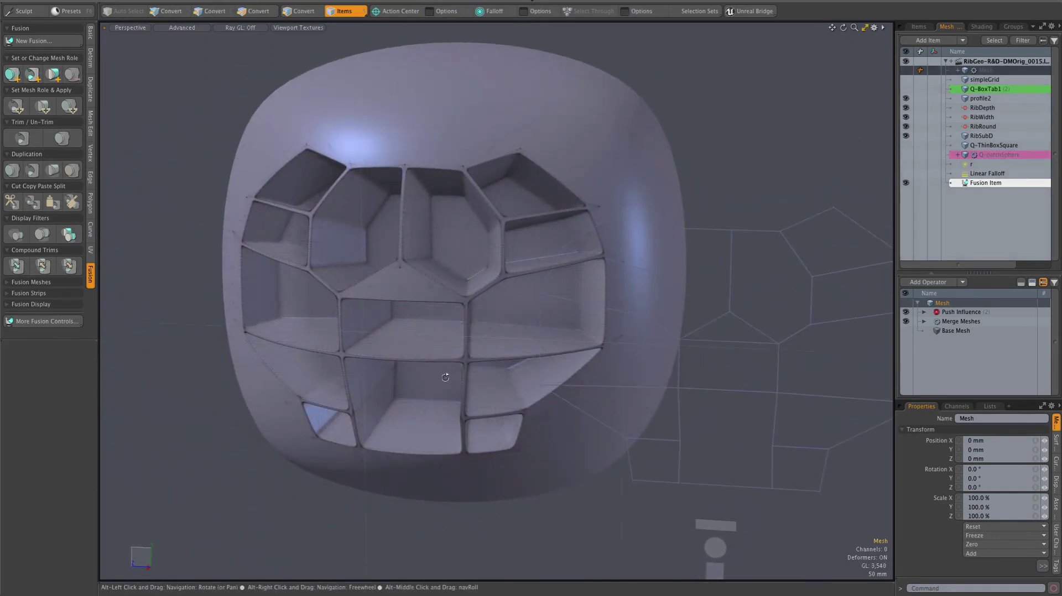
alt+drag(446, 377, 547, 400)
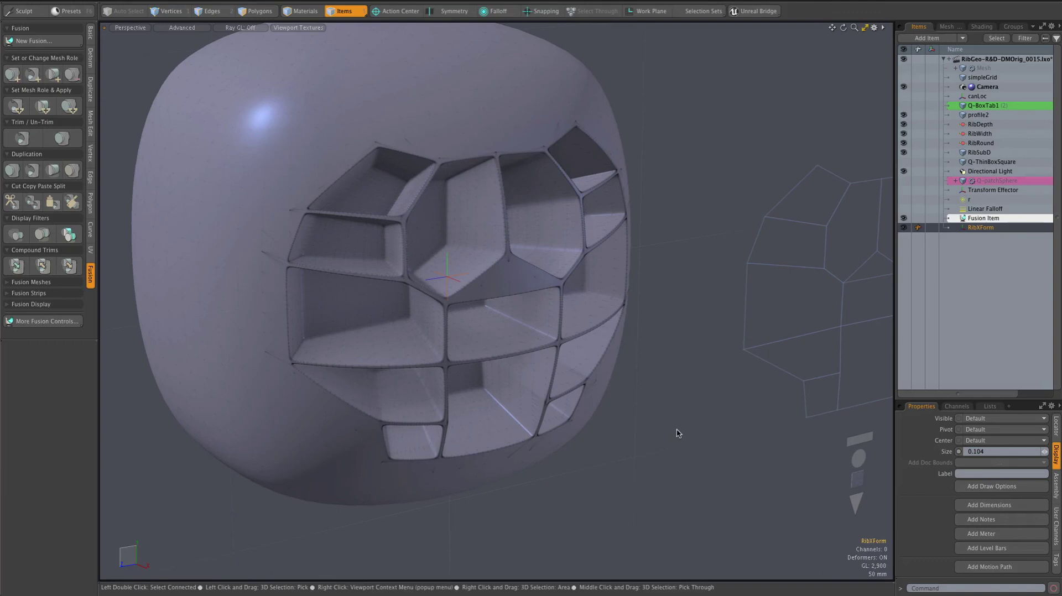
Scale the profile2 mesh's vertices to 140% along Z
click(801, 383)
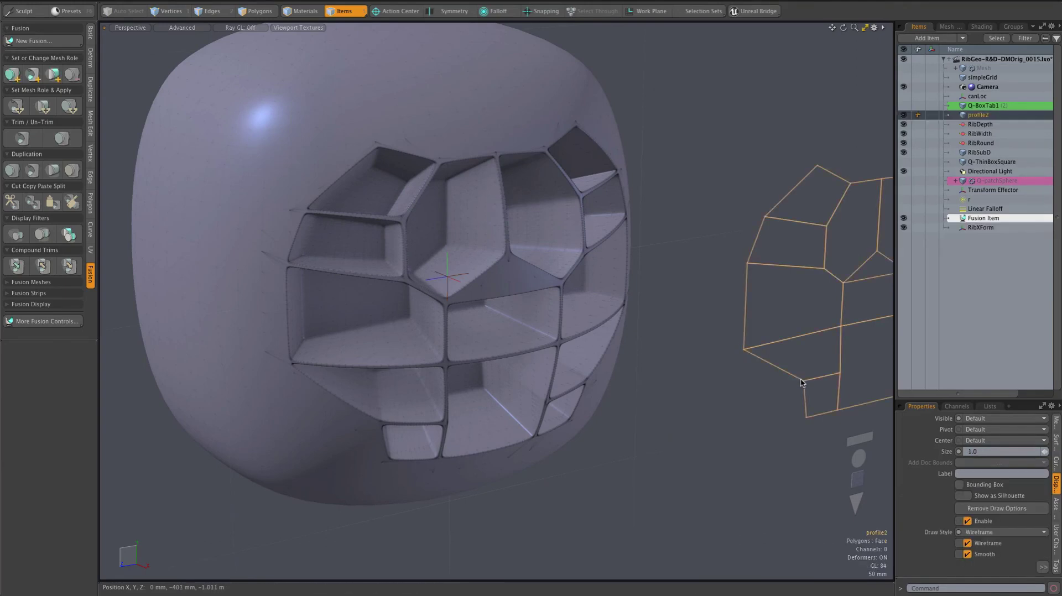
key(1)
key(r)
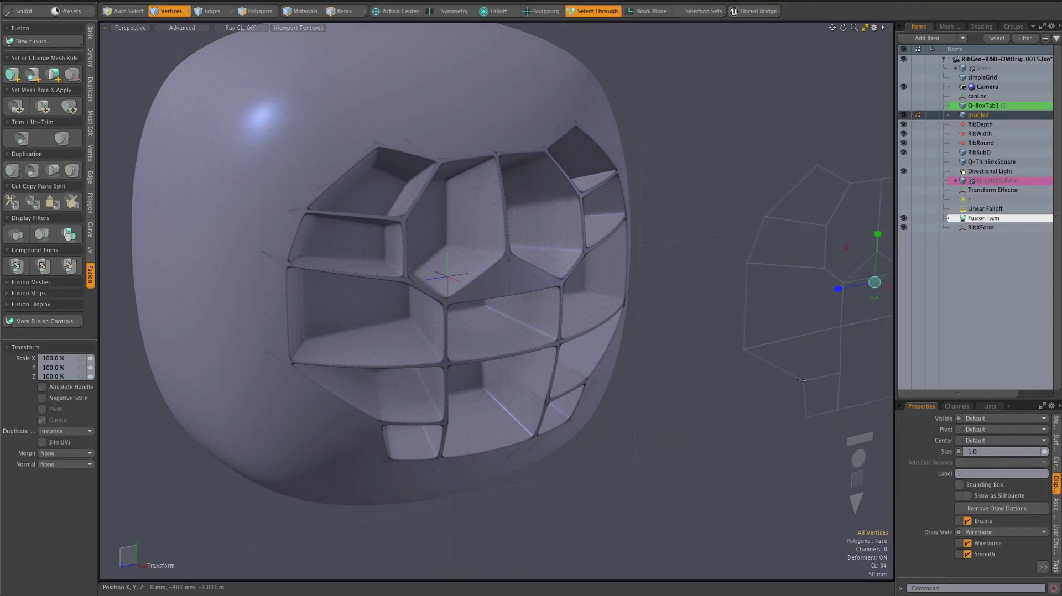
drag(841, 289, 809, 320)
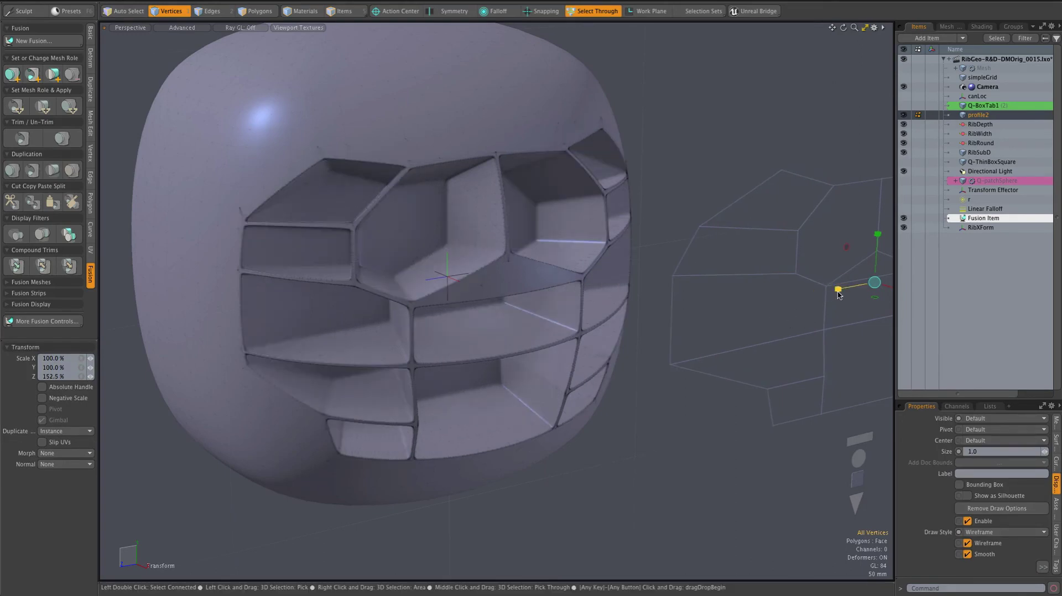
drag(837, 289, 839, 295)
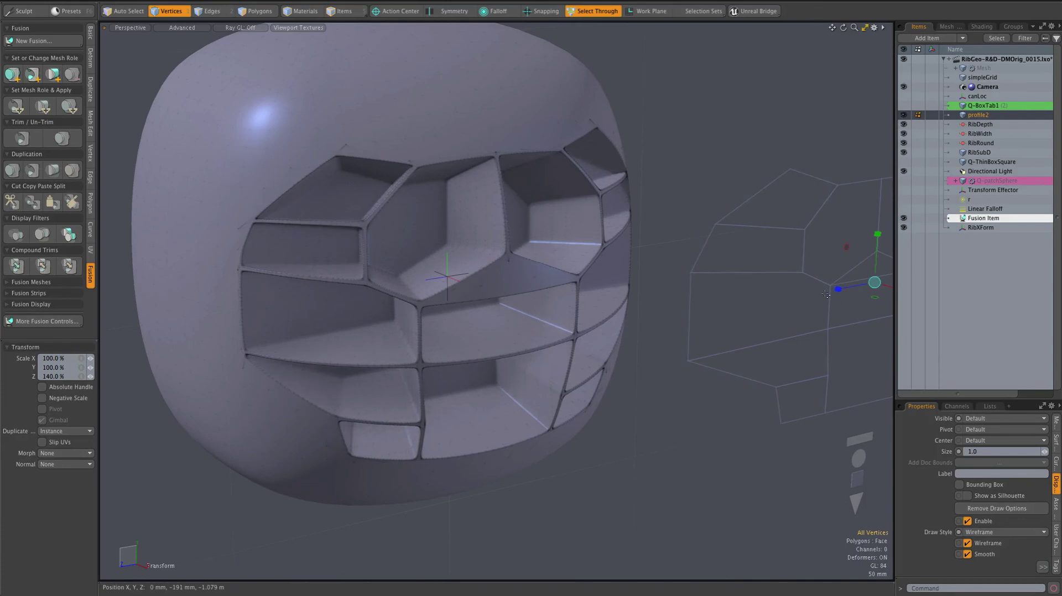
key(5)
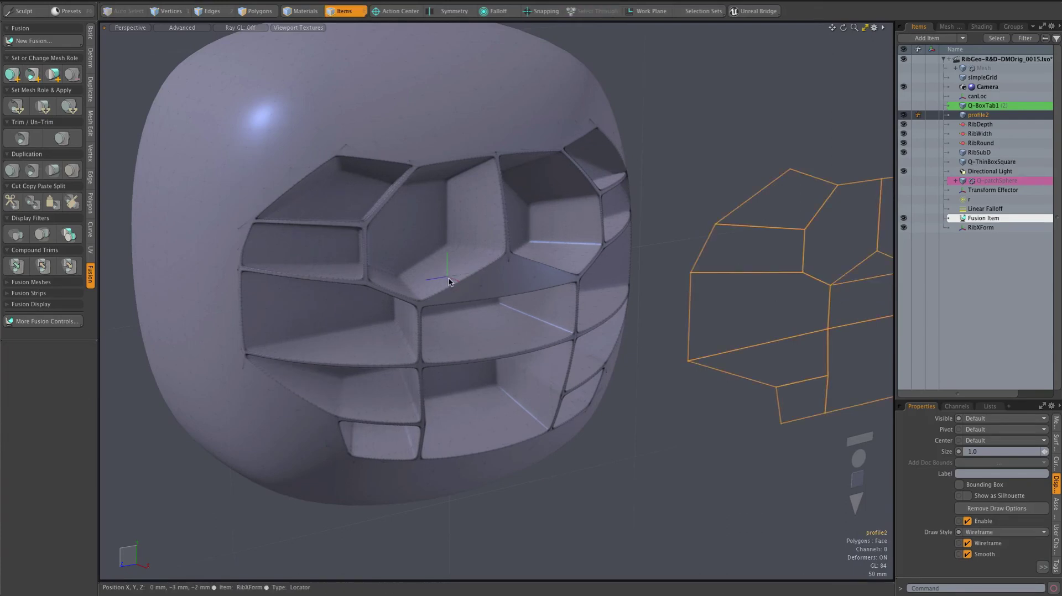
Move the RibXForm locator to 130 mm in X, sliding the rib-cell pattern across the blob
click(448, 280)
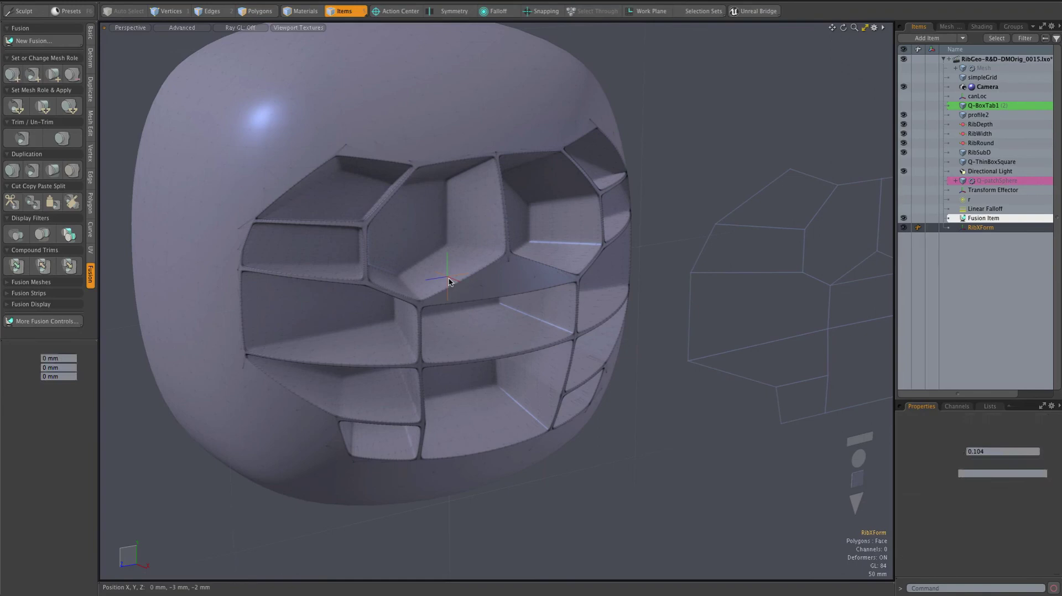
key(y)
drag(469, 286, 502, 302)
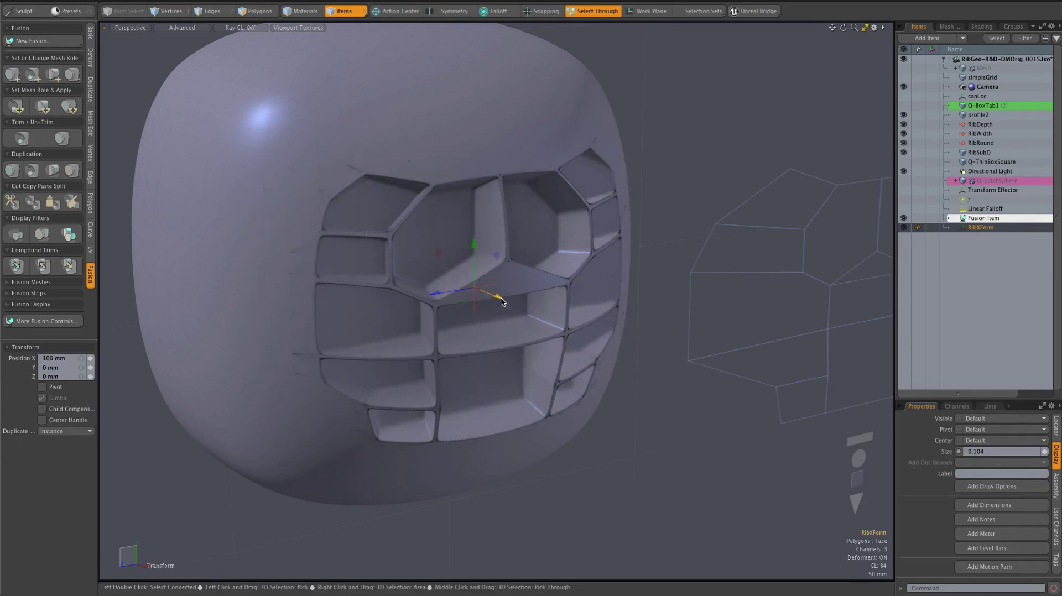
ctrl+alt+drag(373, 304, 310, 279)
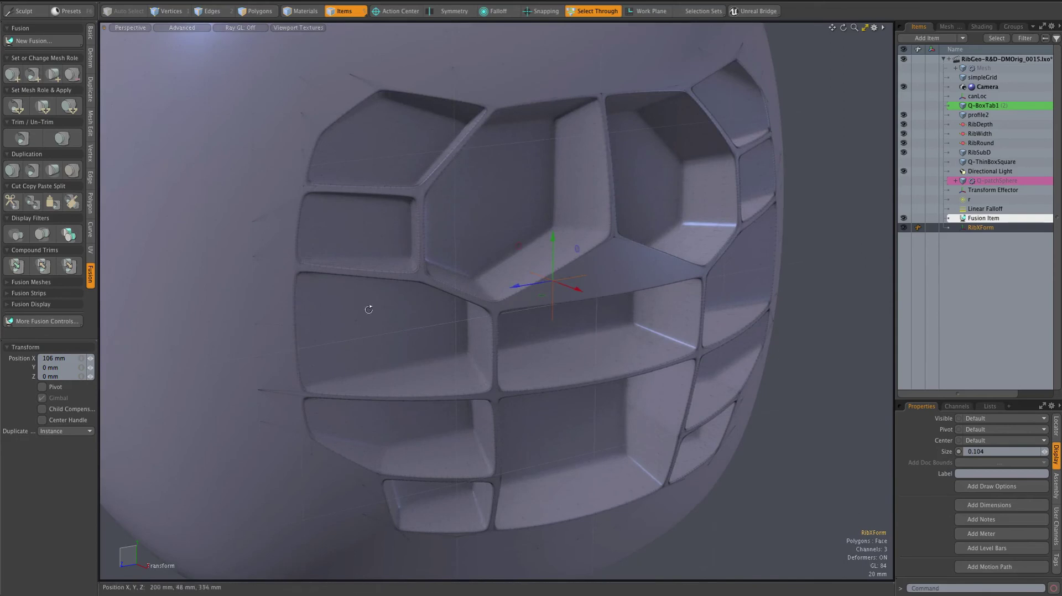
alt+drag(368, 310, 363, 227)
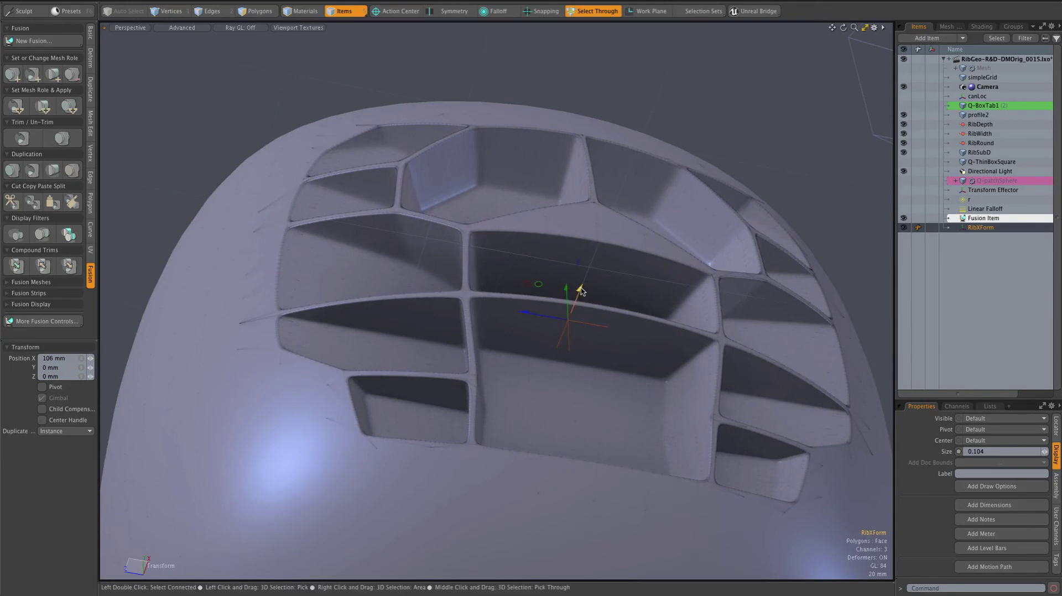
drag(580, 290, 585, 279)
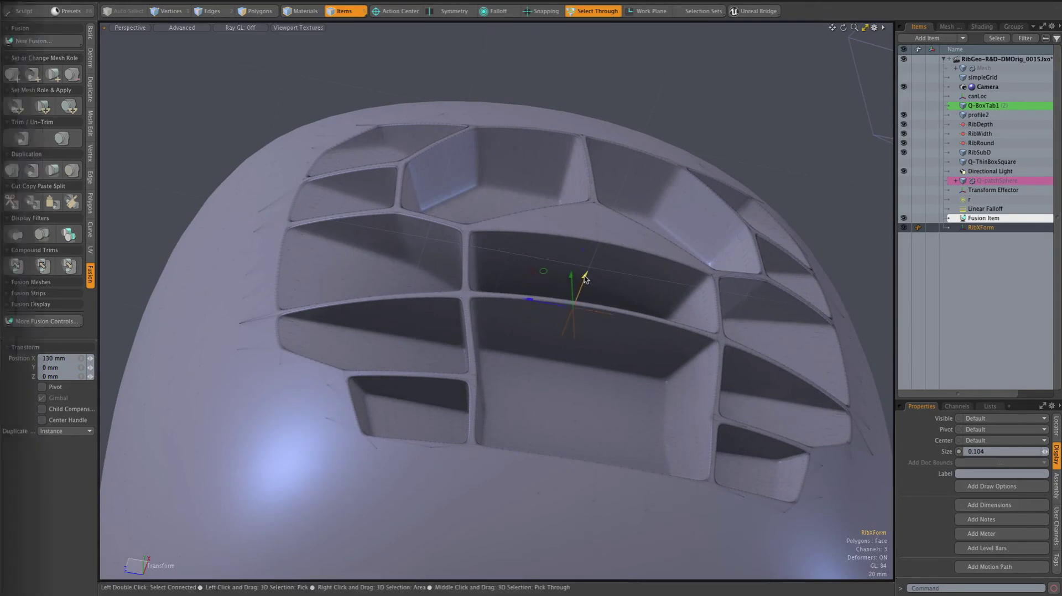